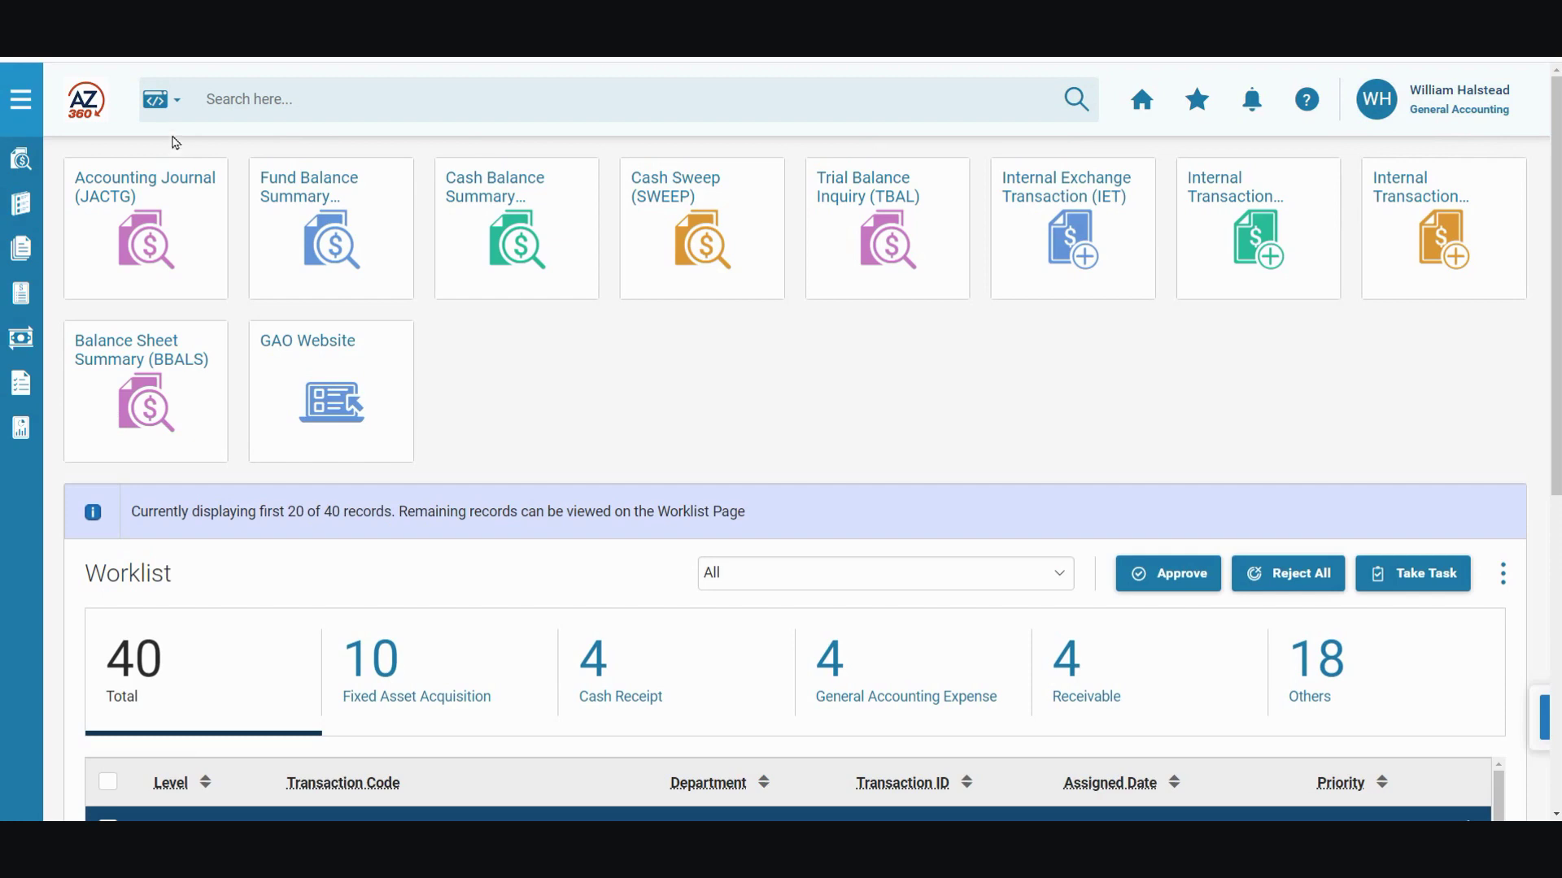
Step: Search by page code for IET and open the Internal Exchange Transaction page
click(176, 104)
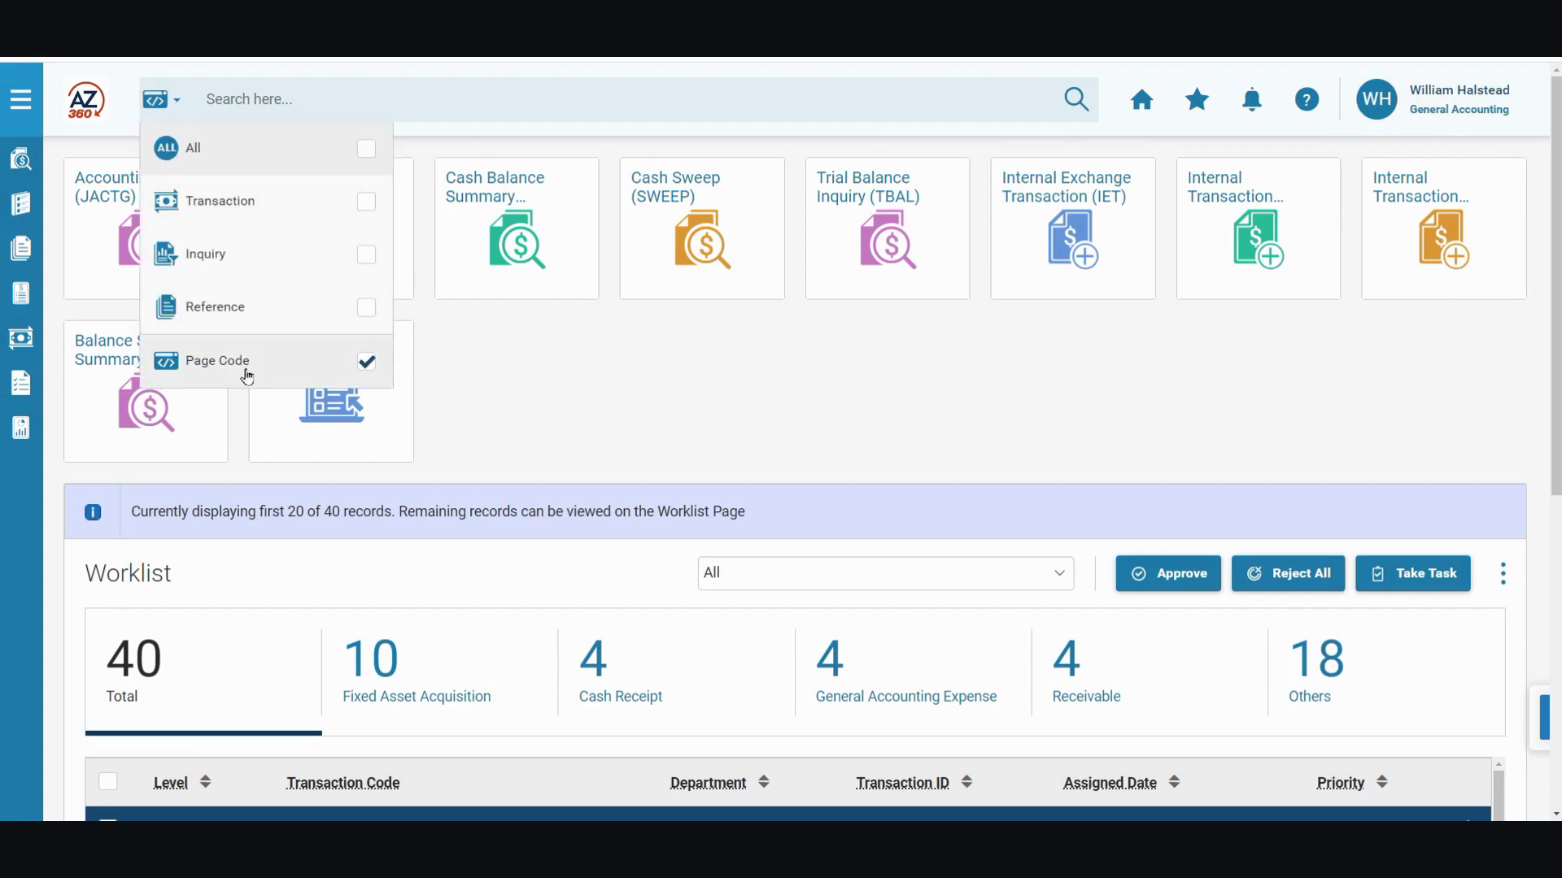
click(305, 96)
text(IET)
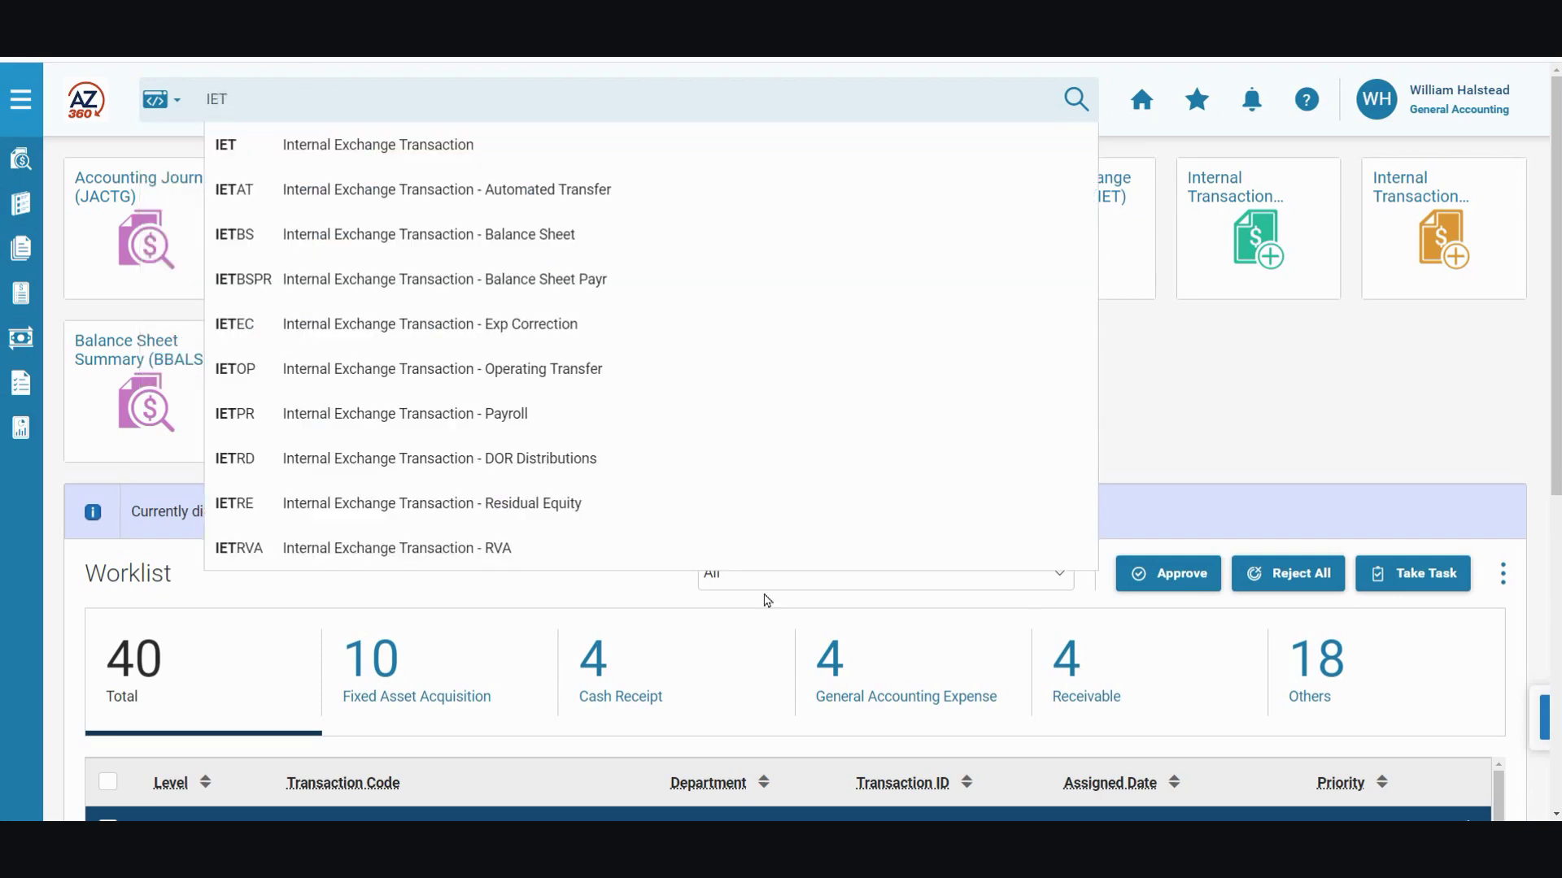
click(429, 152)
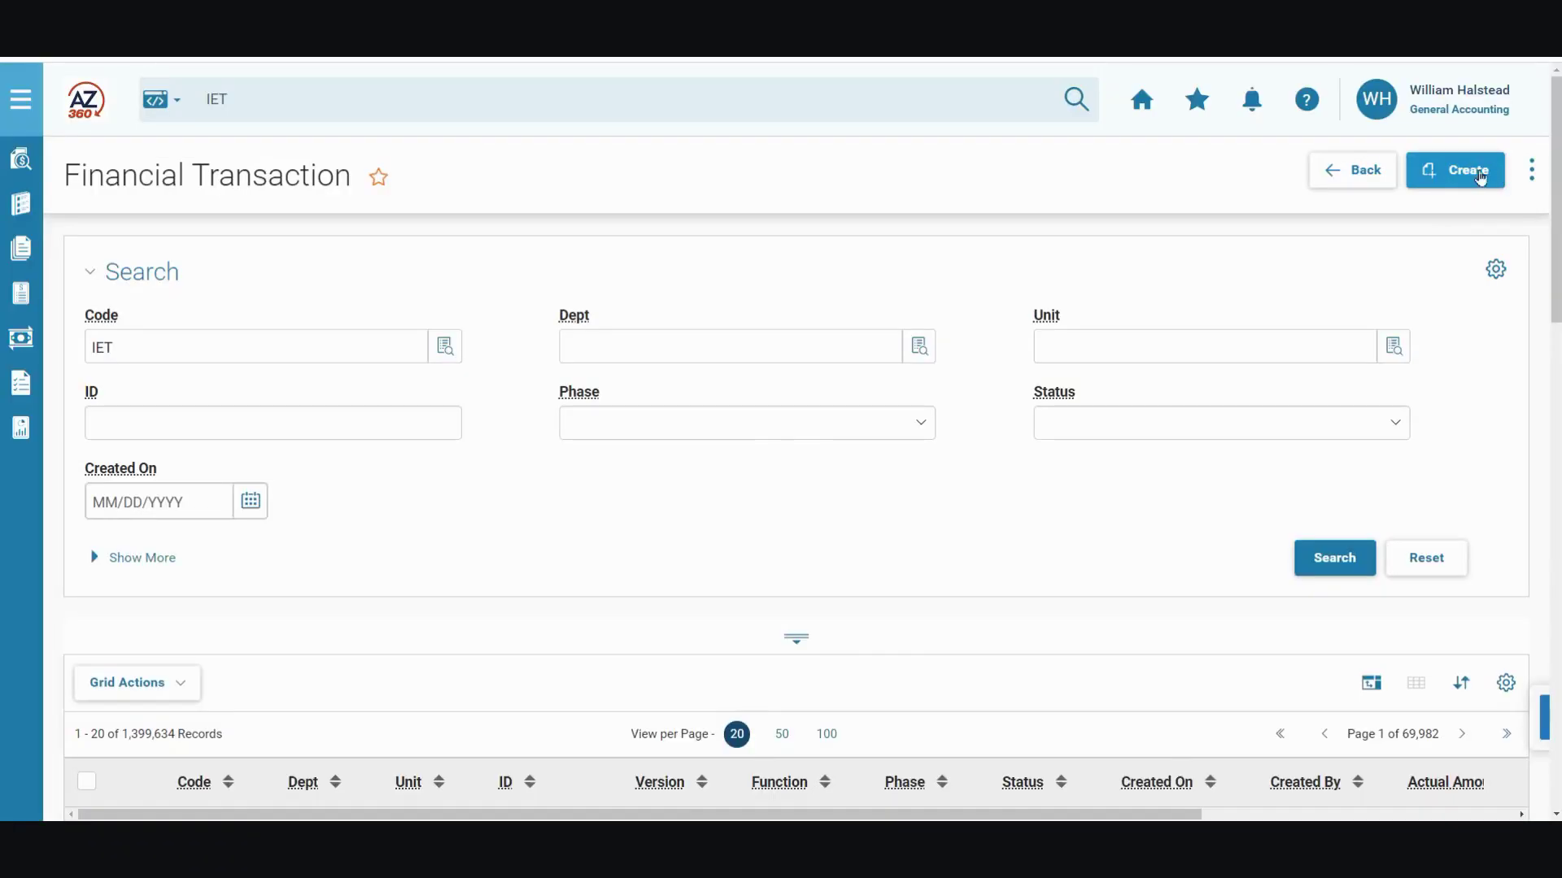
Step: Create a new IET transaction for department ADA with Auto Numbering enabled
click(1476, 172)
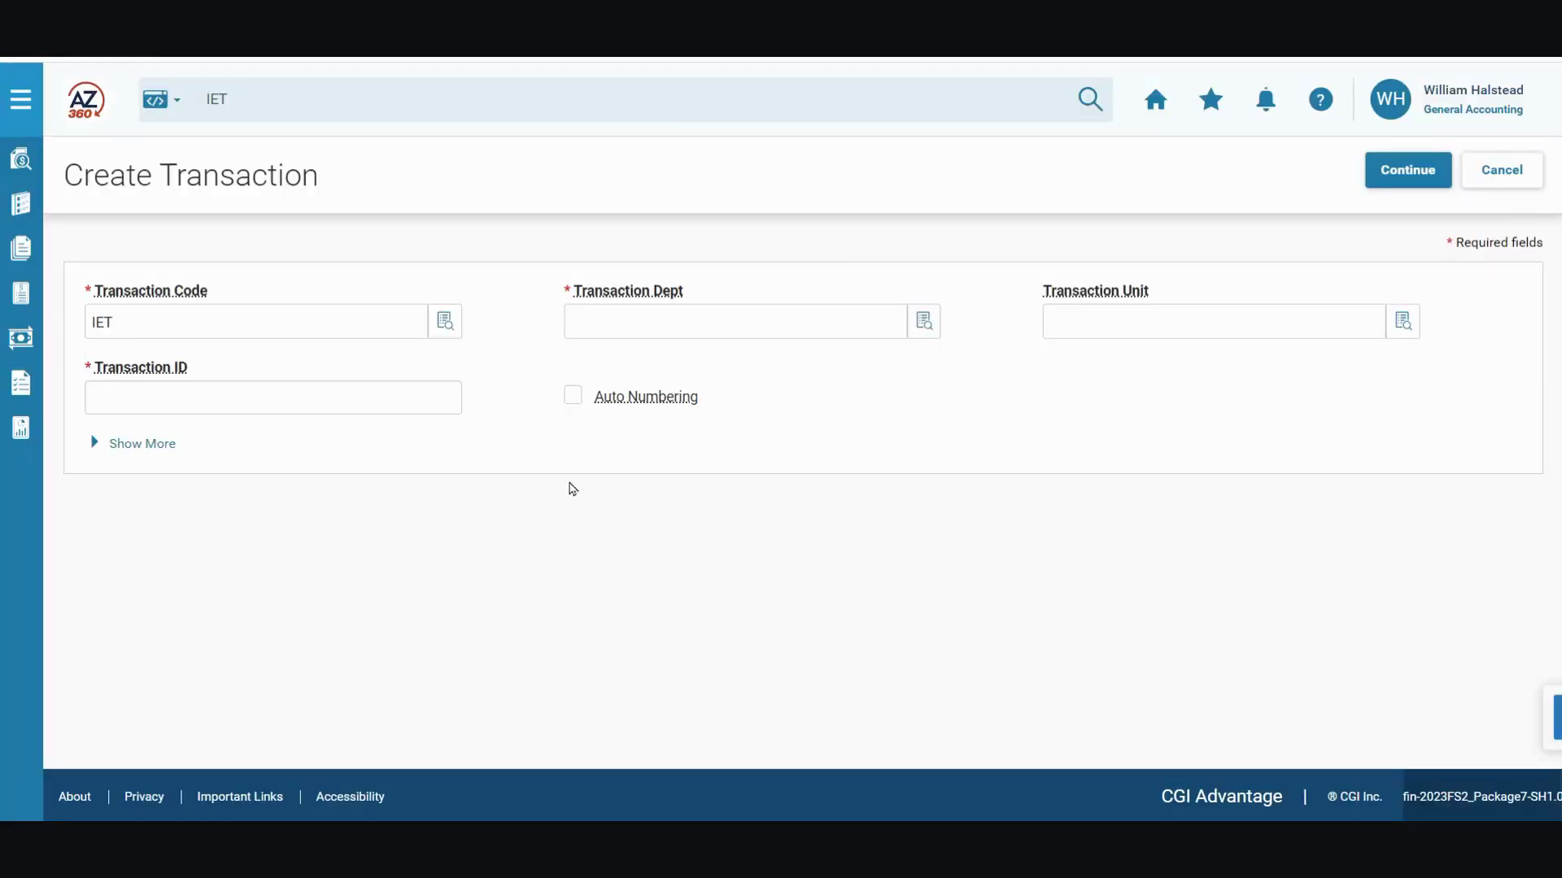
click(646, 328)
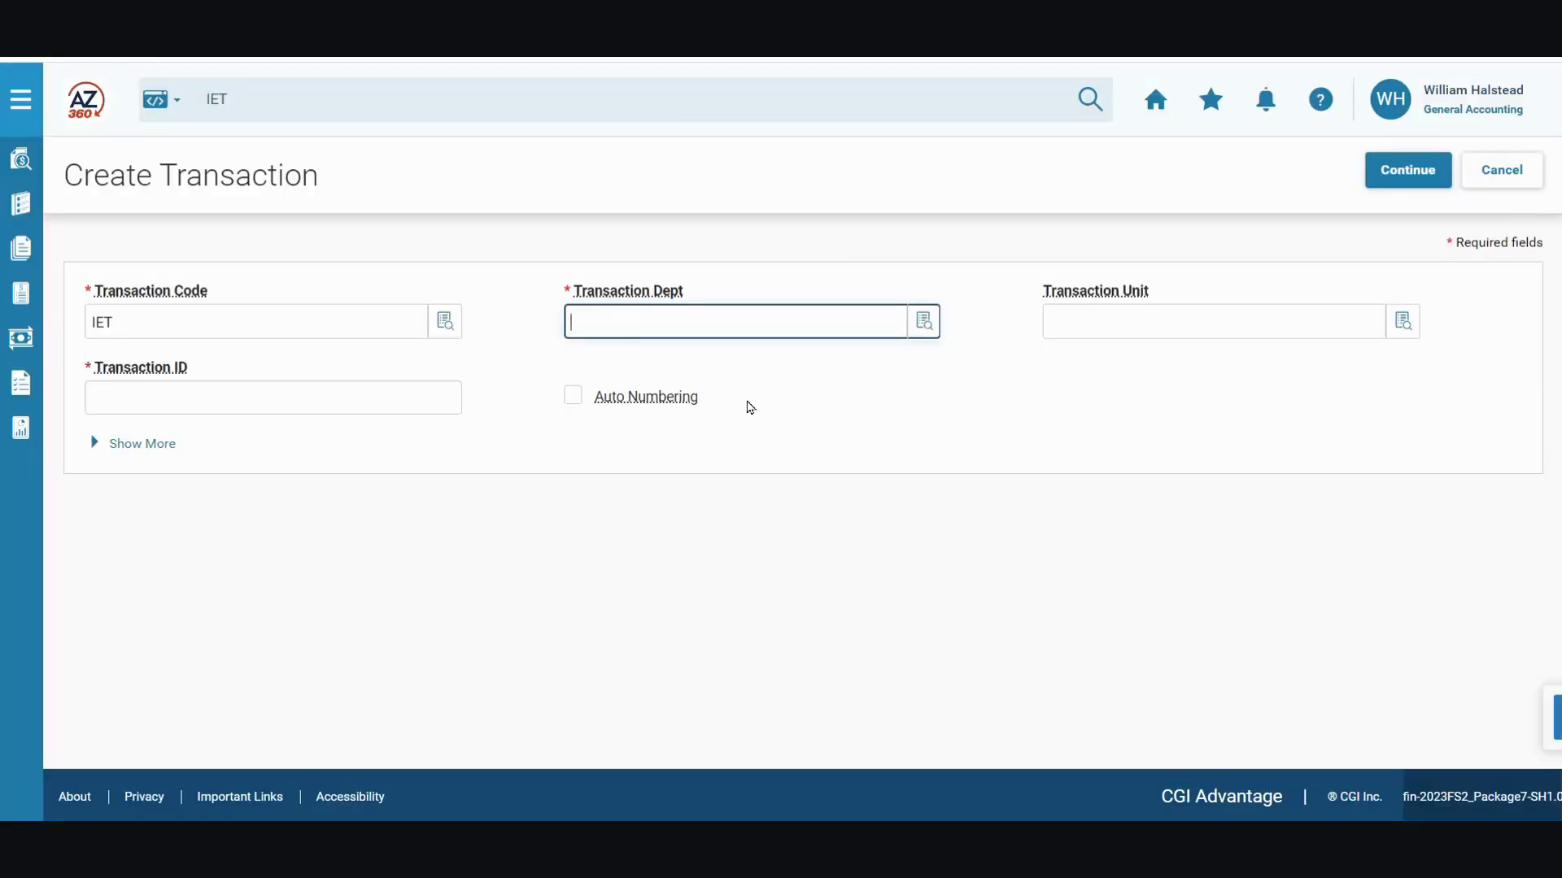
text(ADA)
click(574, 397)
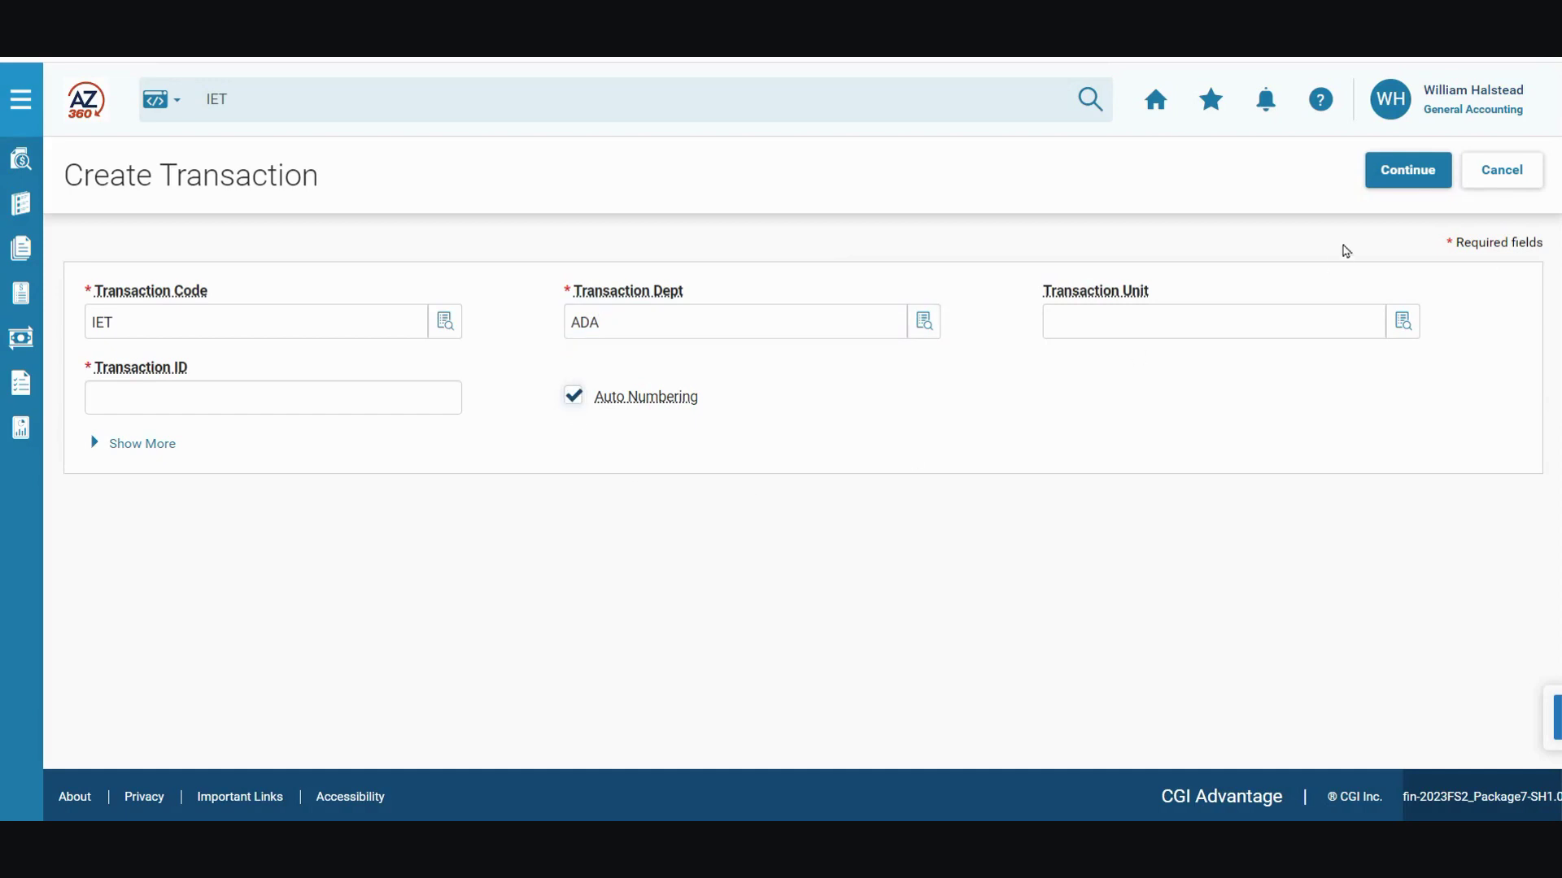
click(1408, 172)
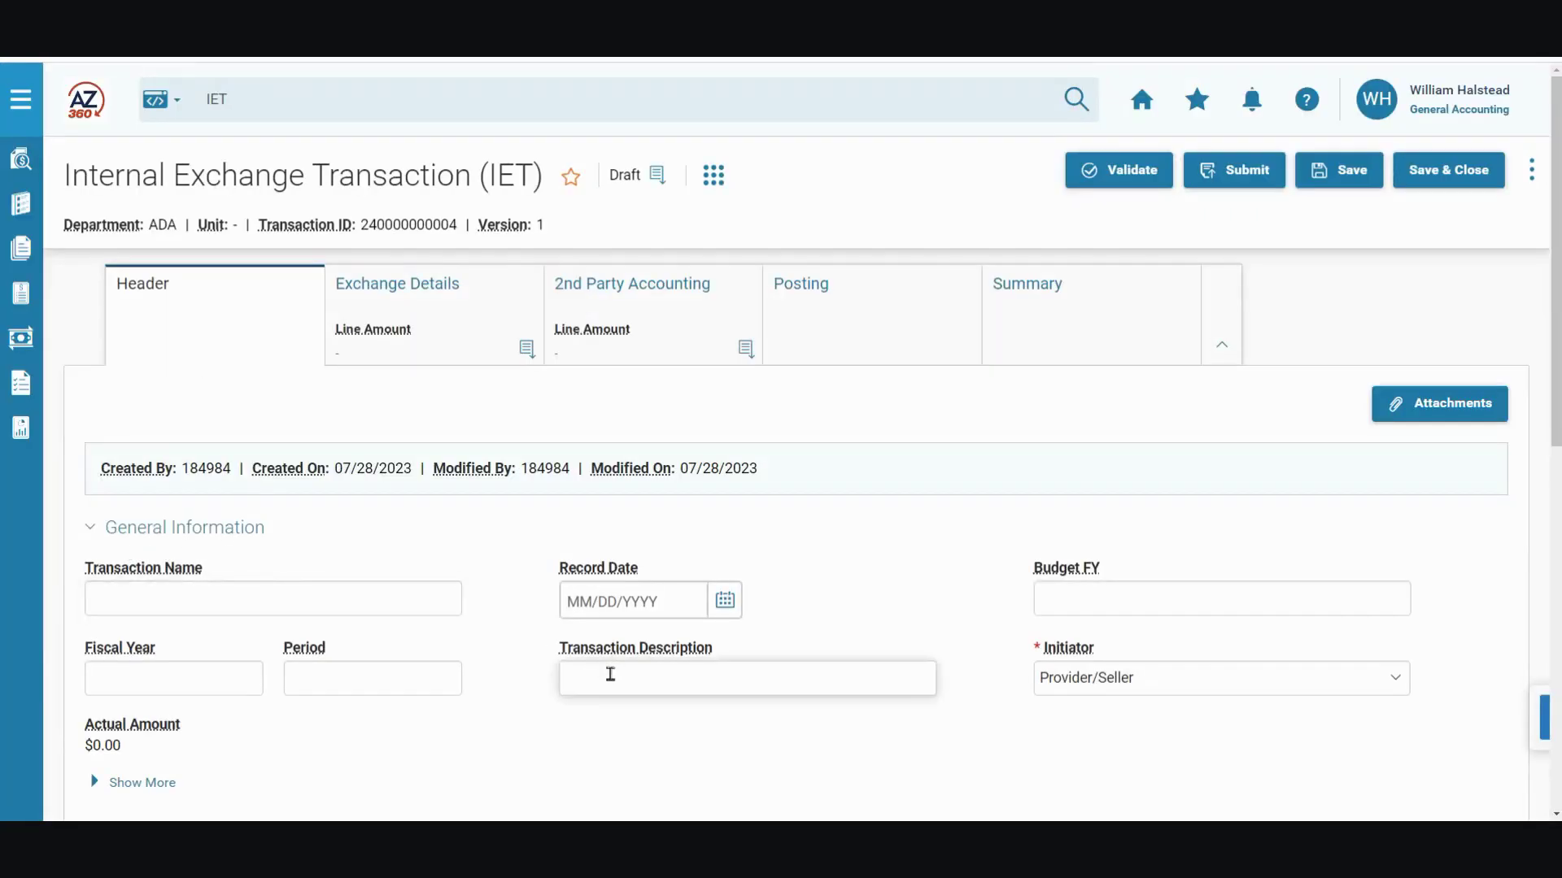
Step: Fill in the header with the transaction description "Record an internal transfer of funds" and fiscal year 2023
click(648, 671)
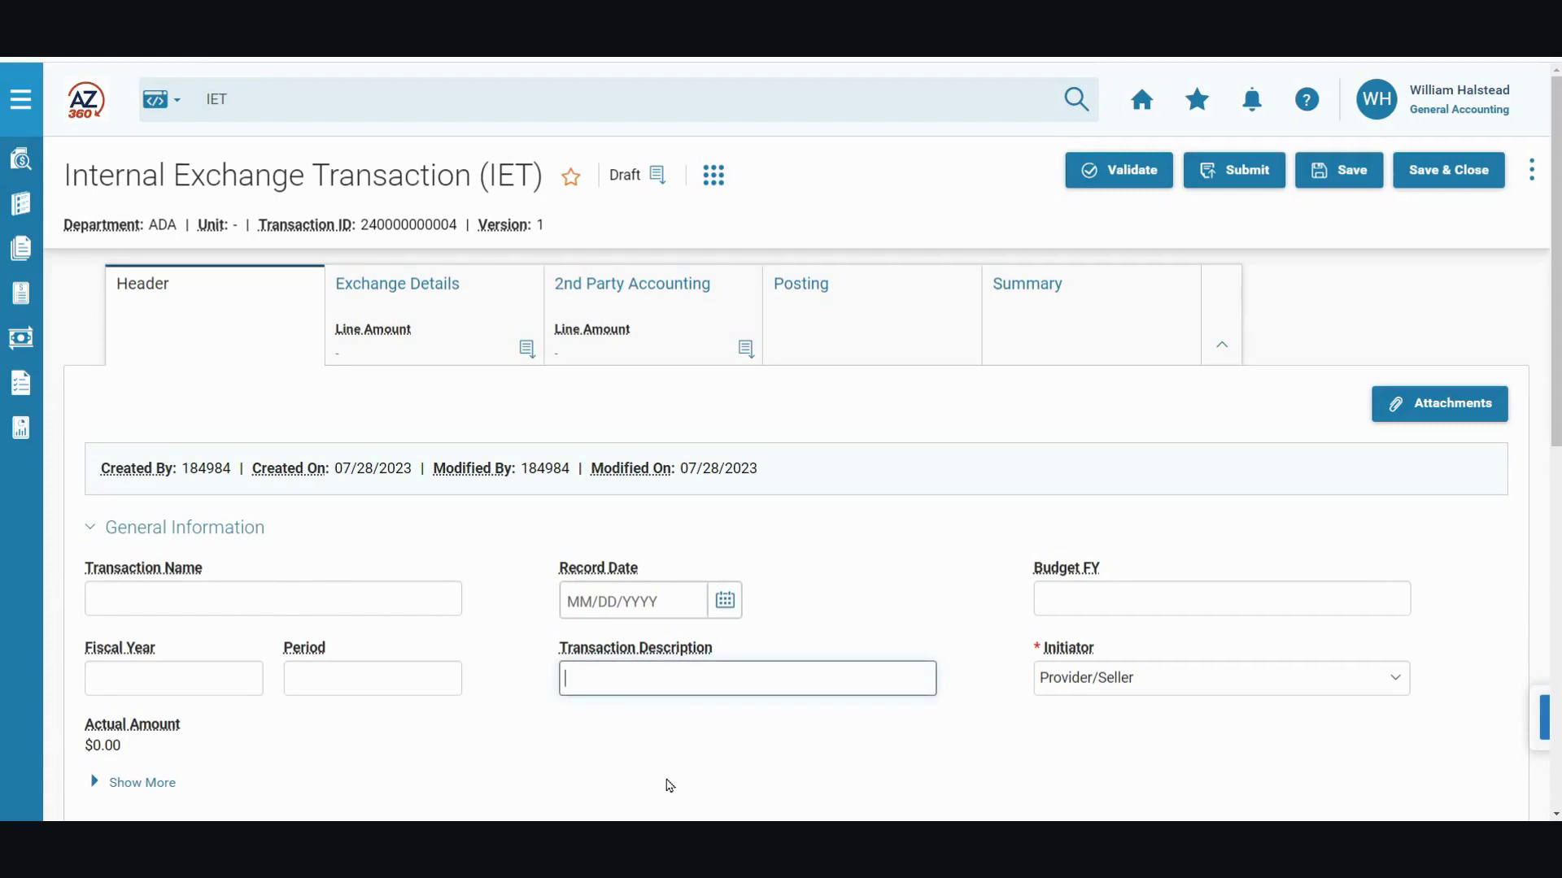
text(Record an internal transfer of funds)
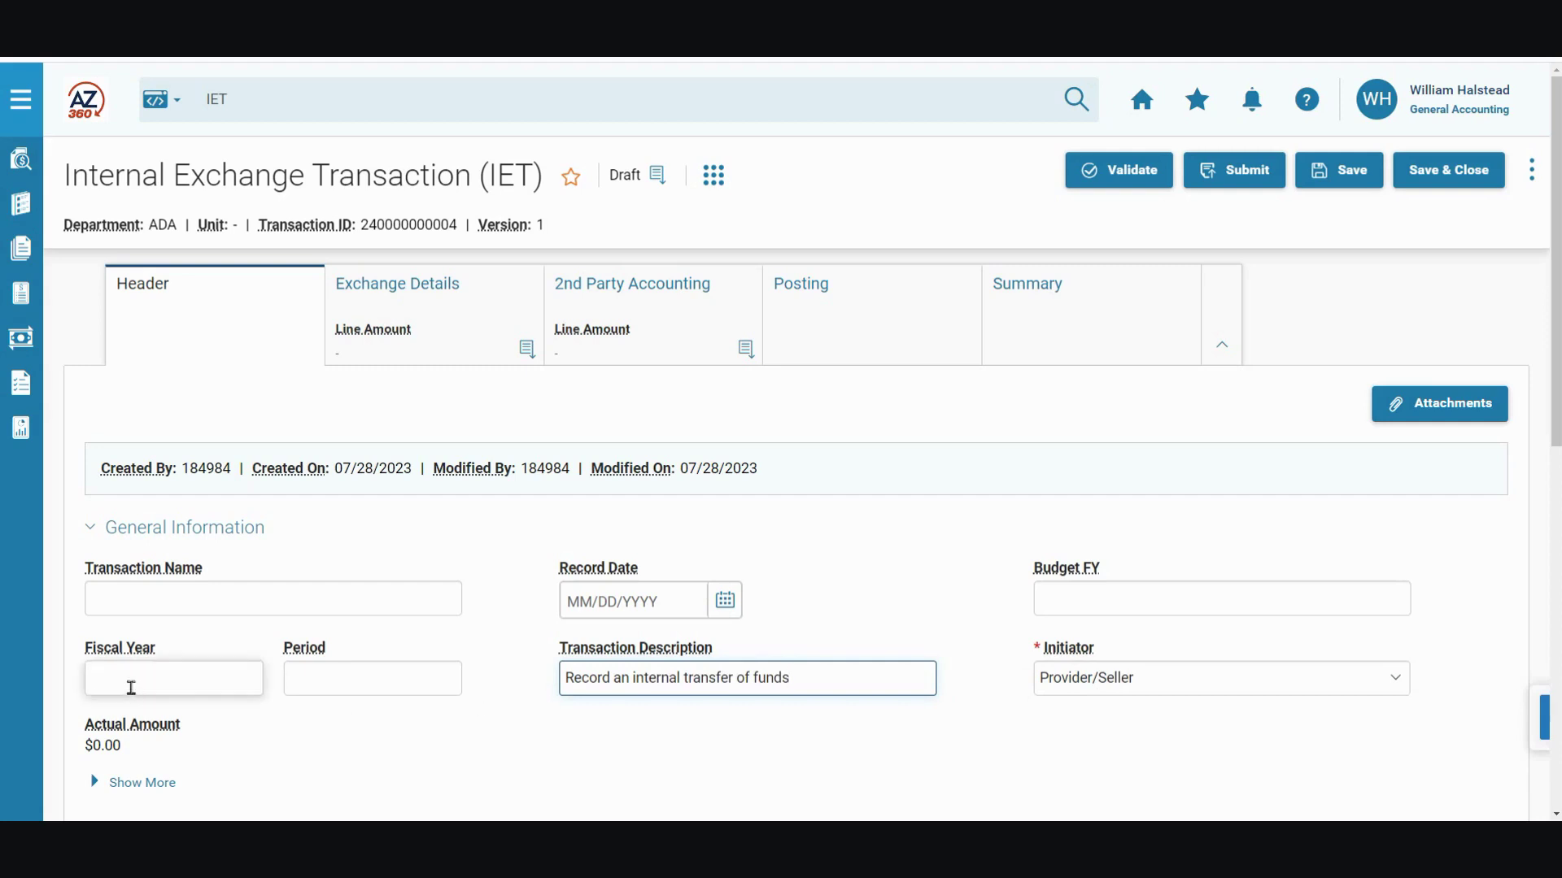
click(124, 684)
text(2023)
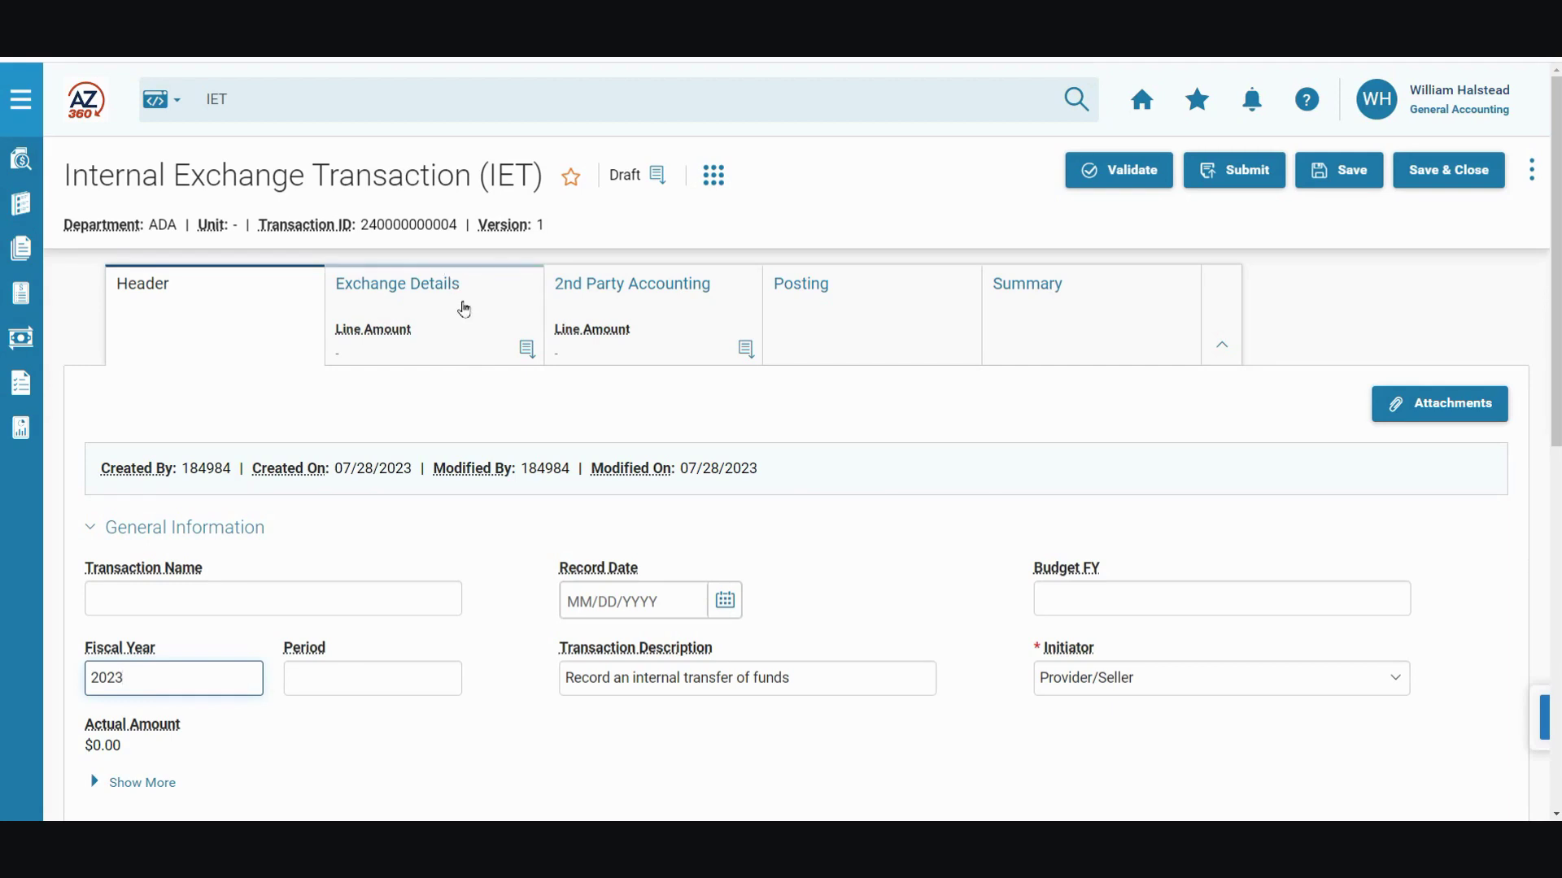
Step: Add an Exchange Details line with line amount 6000 and department ADA
click(452, 301)
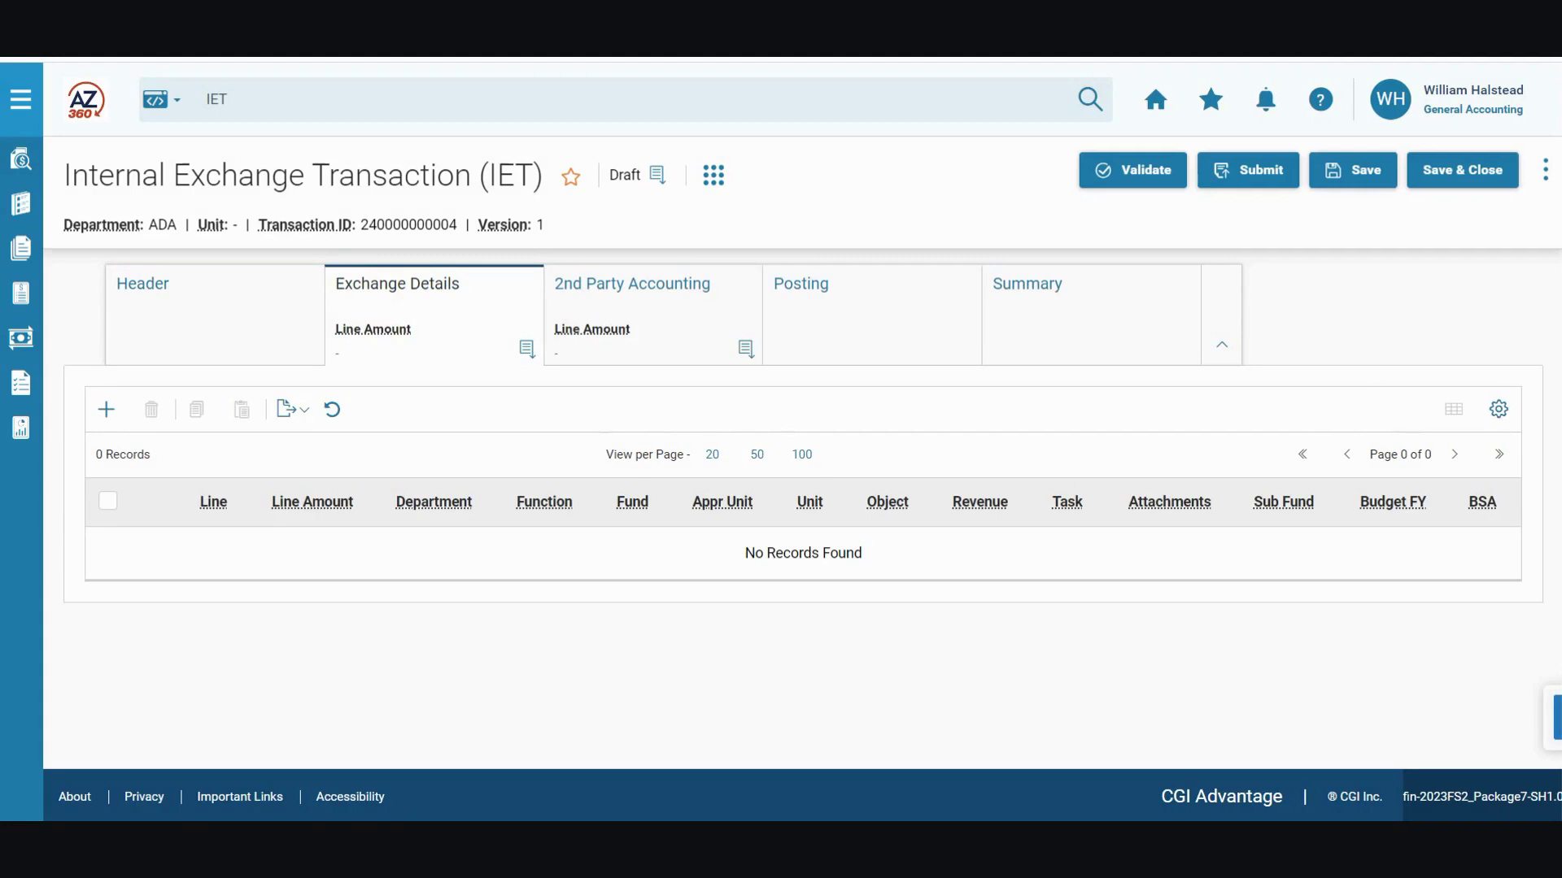
click(110, 415)
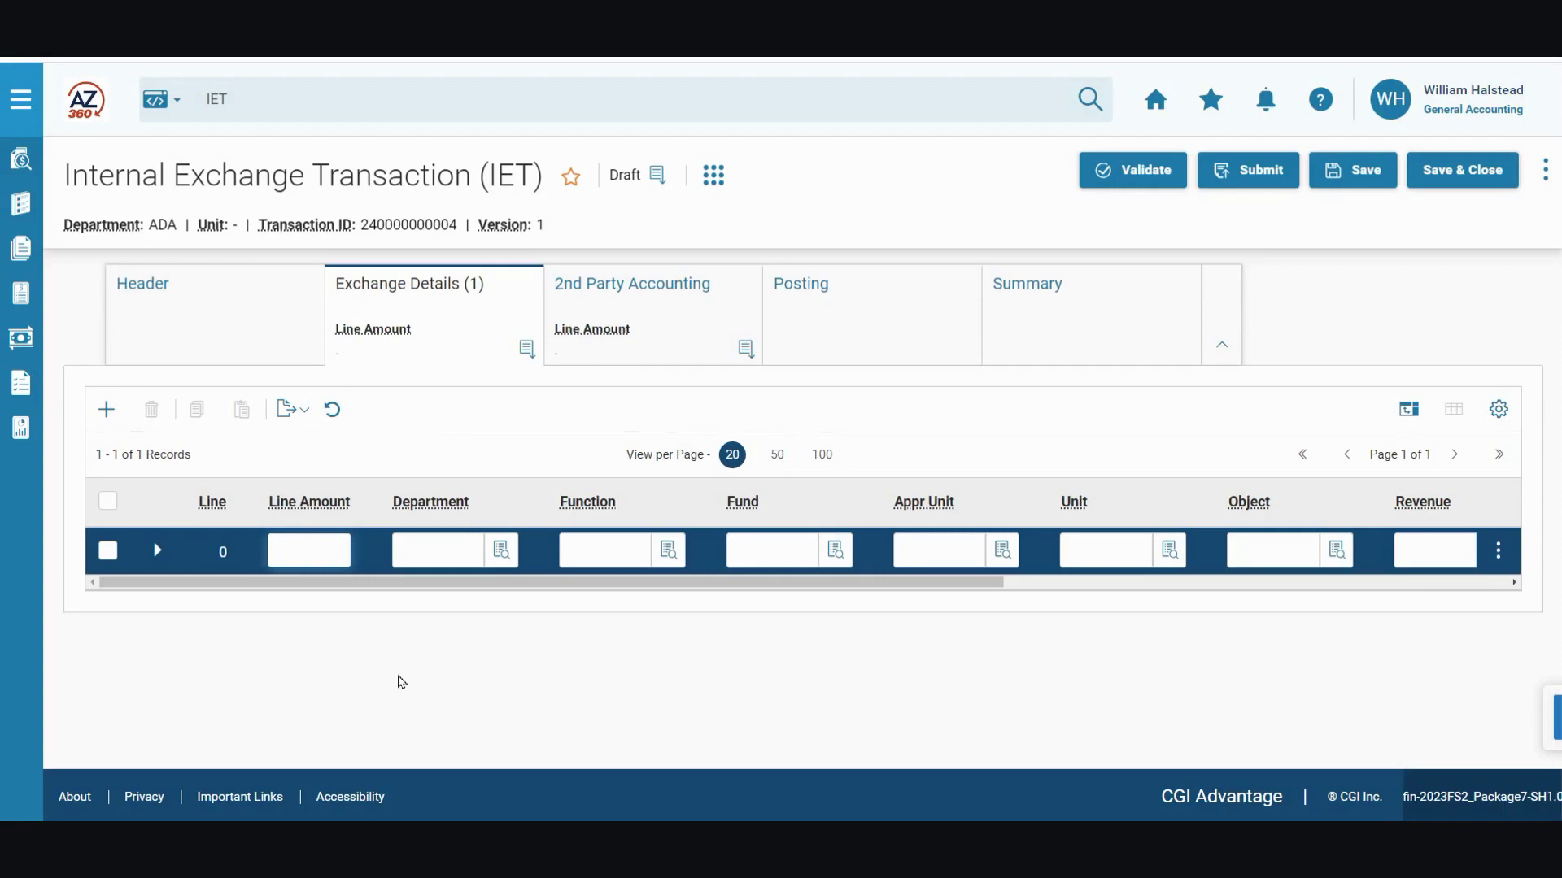
text(6000)
key(Tab)
text(ADA)
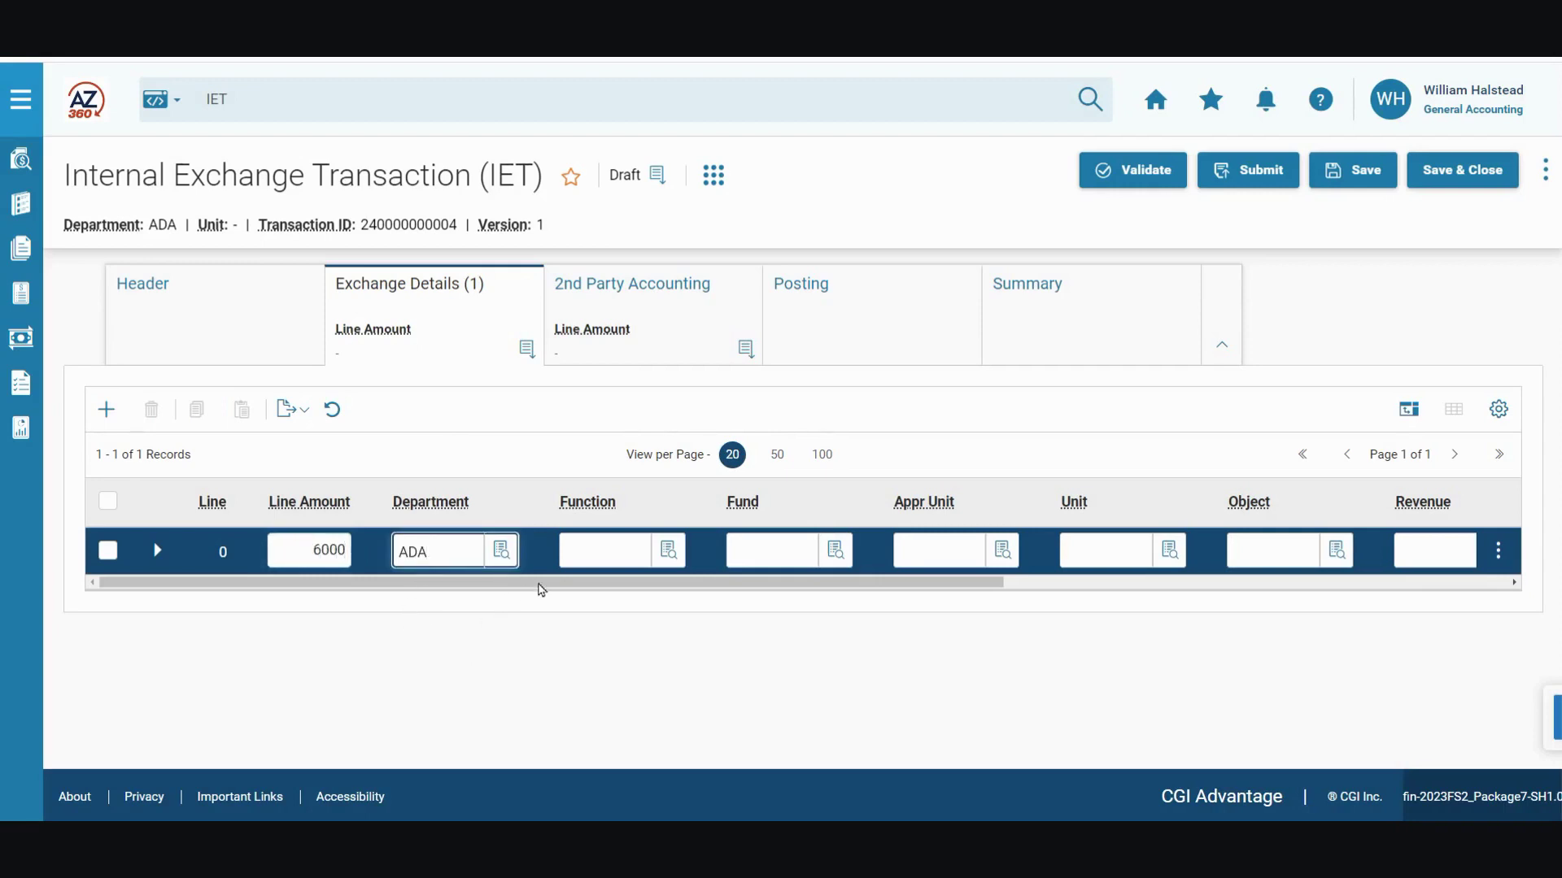
Step: Set the Exchange Details line's function to GSDUT22000 and its object to 7181
click(620, 549)
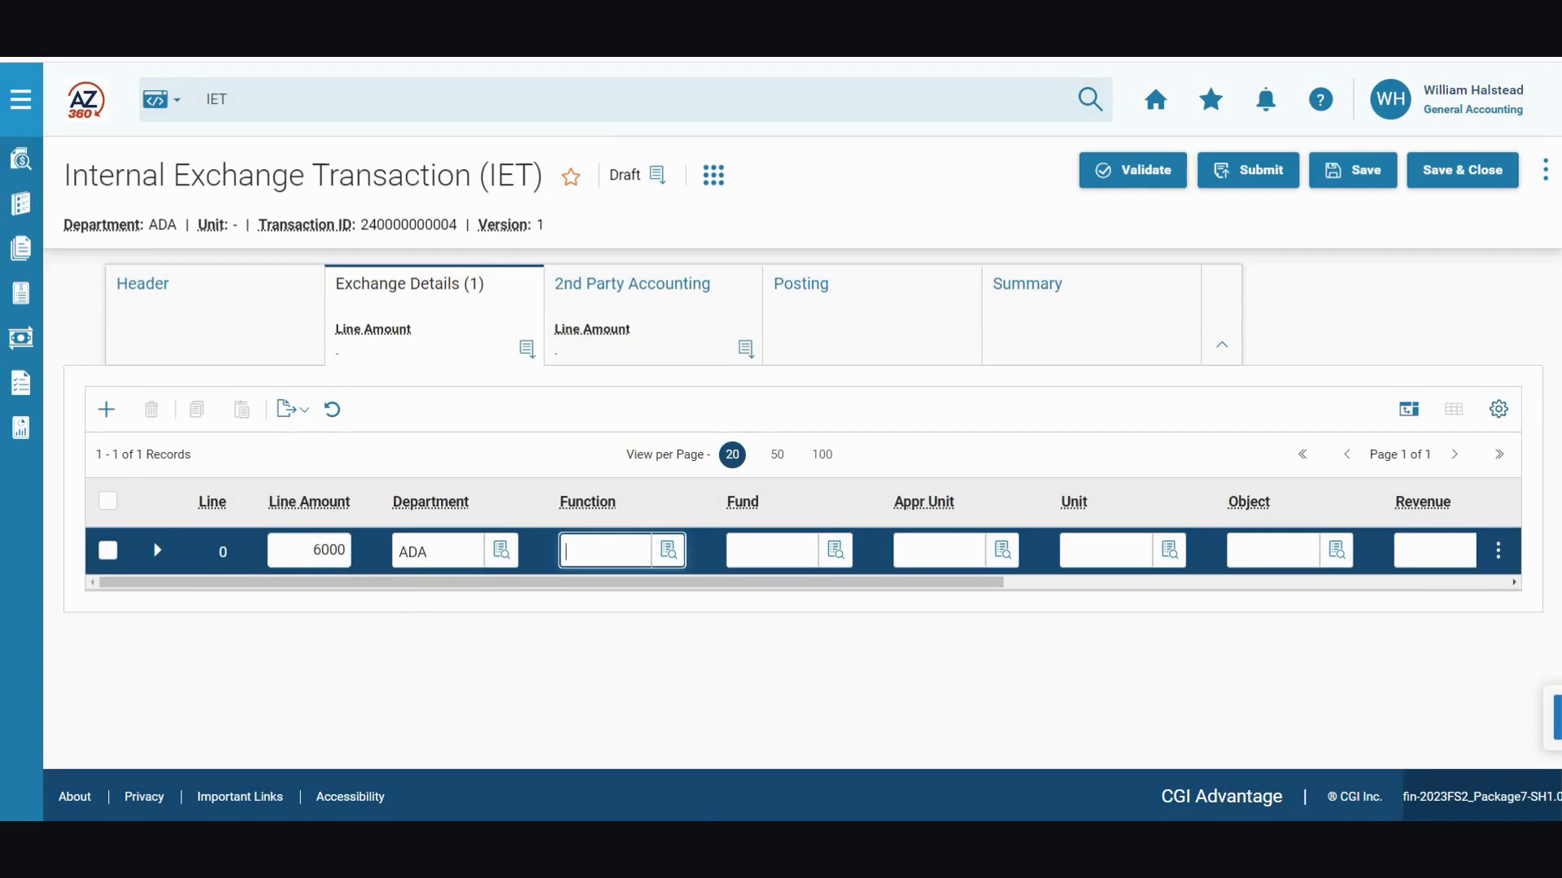
text(GSDUT22000)
click(1269, 553)
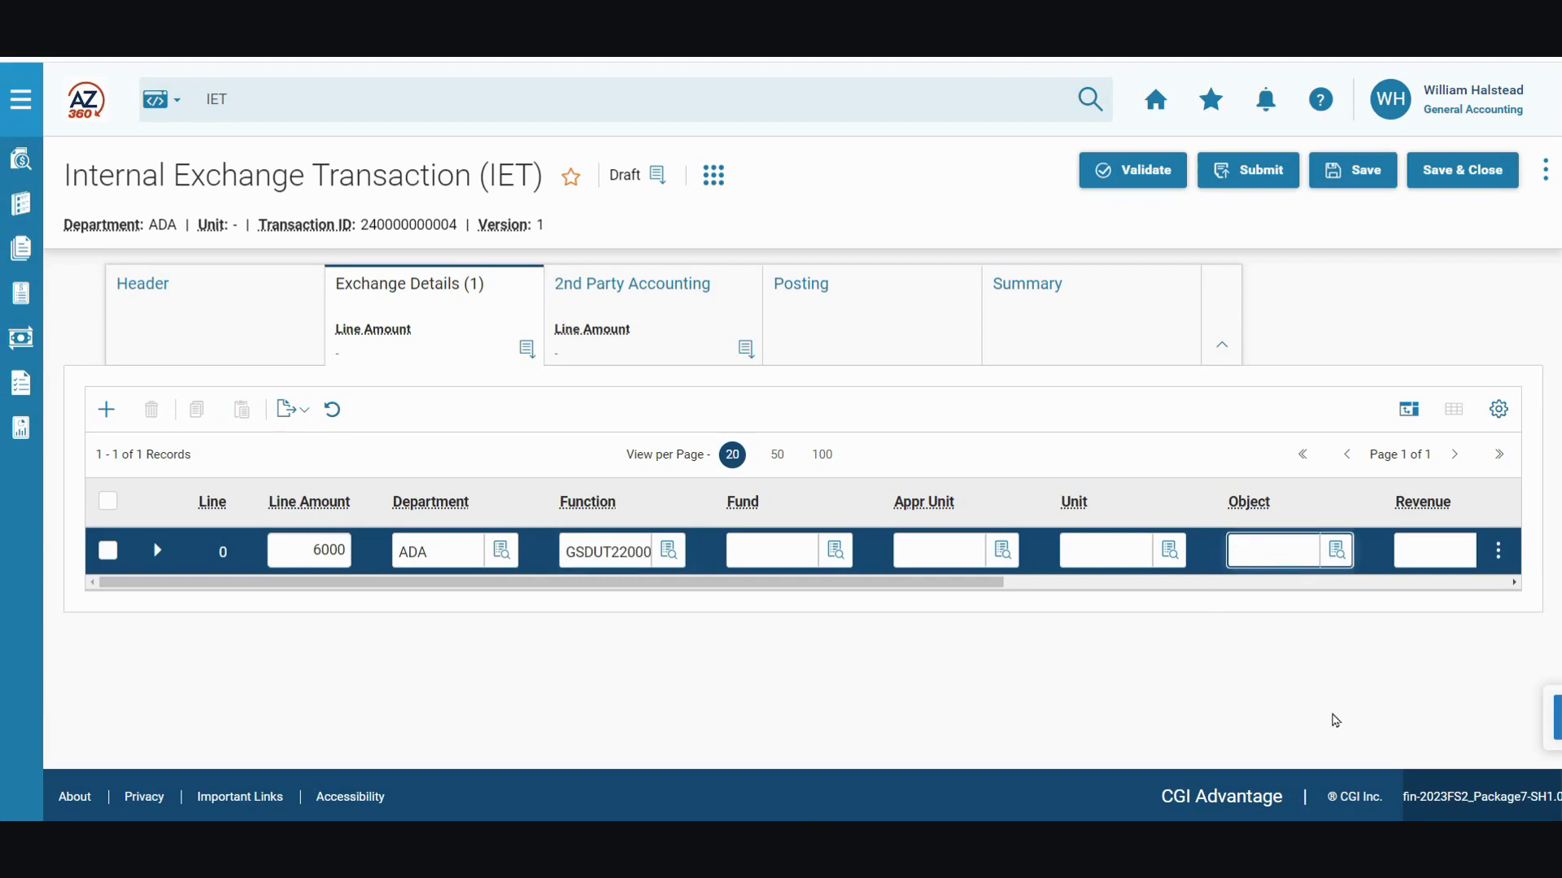
text(7181)
click(1048, 668)
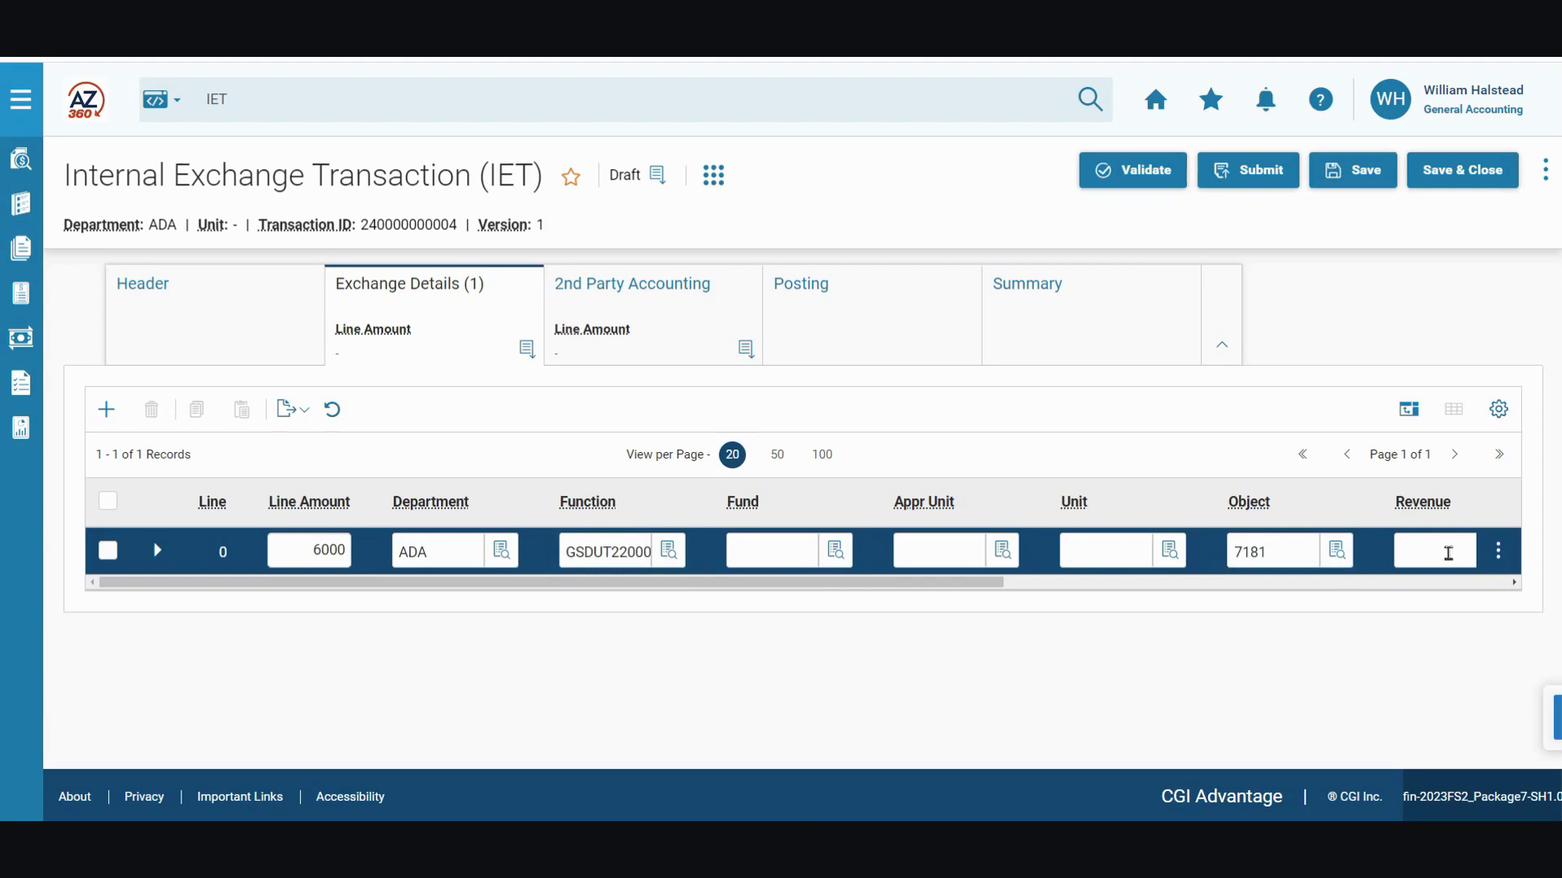
drag(993, 584, 1380, 551)
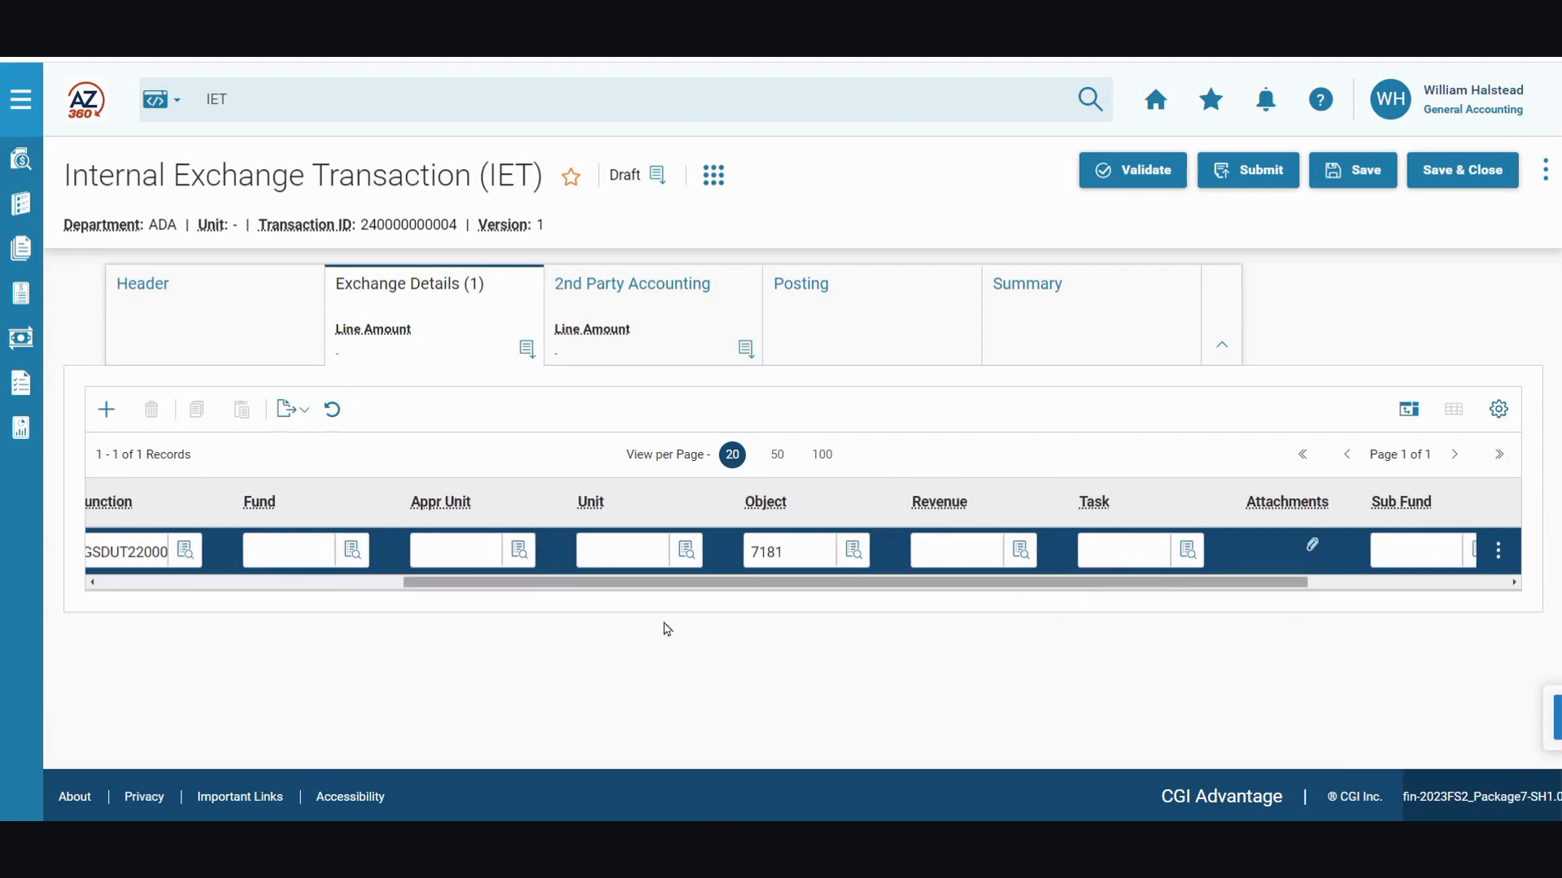
drag(631, 587, 252, 607)
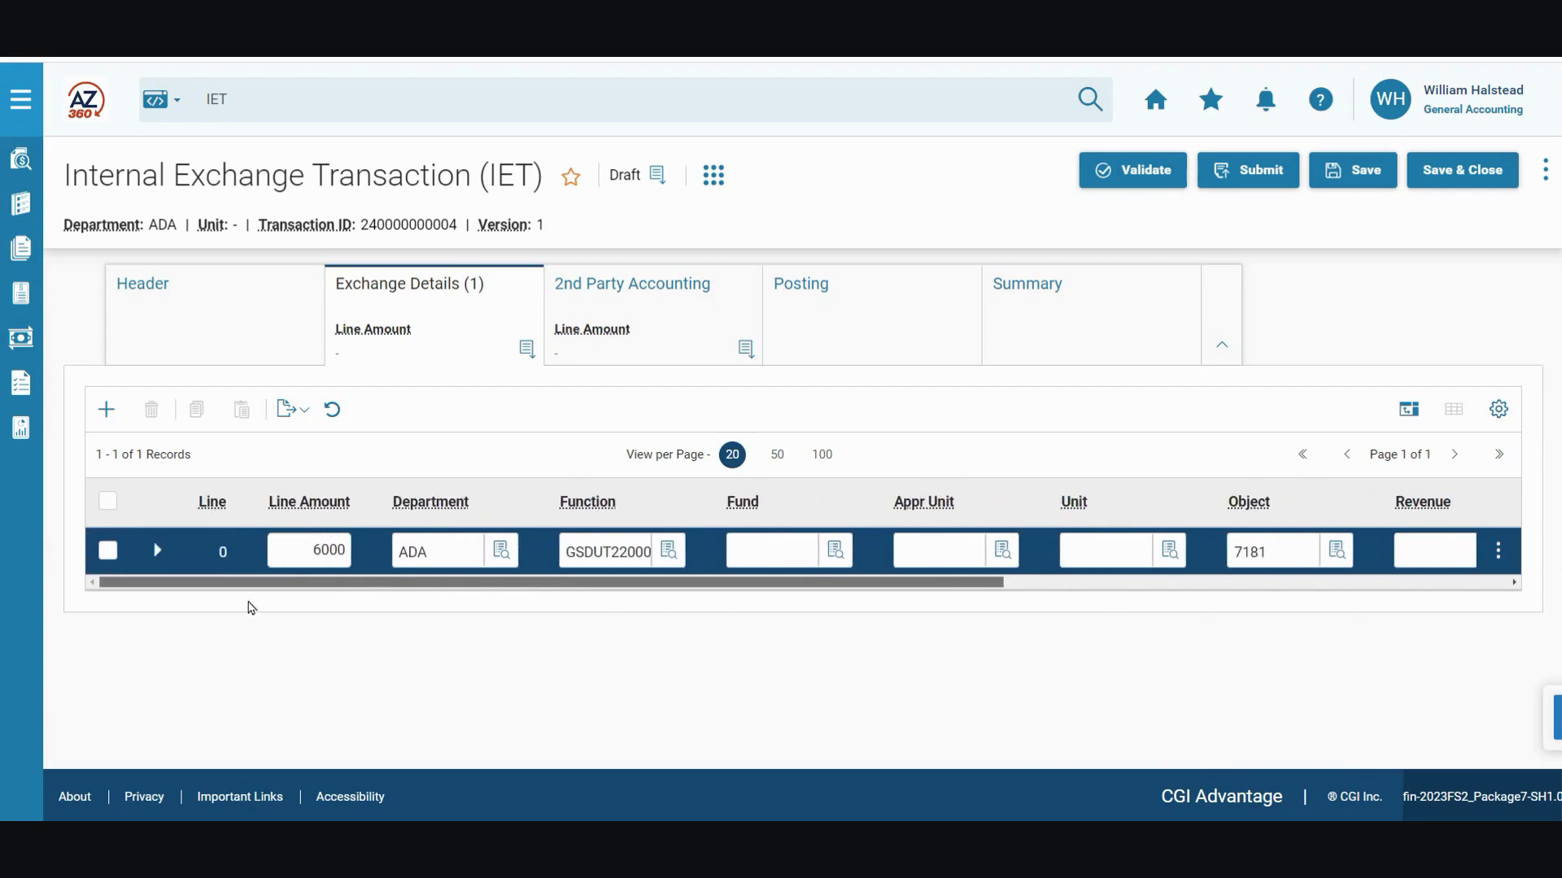
Step: Expand the Exchange Details line and look up its event type, choosing INZ1, Expenditure to Expenditure Transfer
click(159, 553)
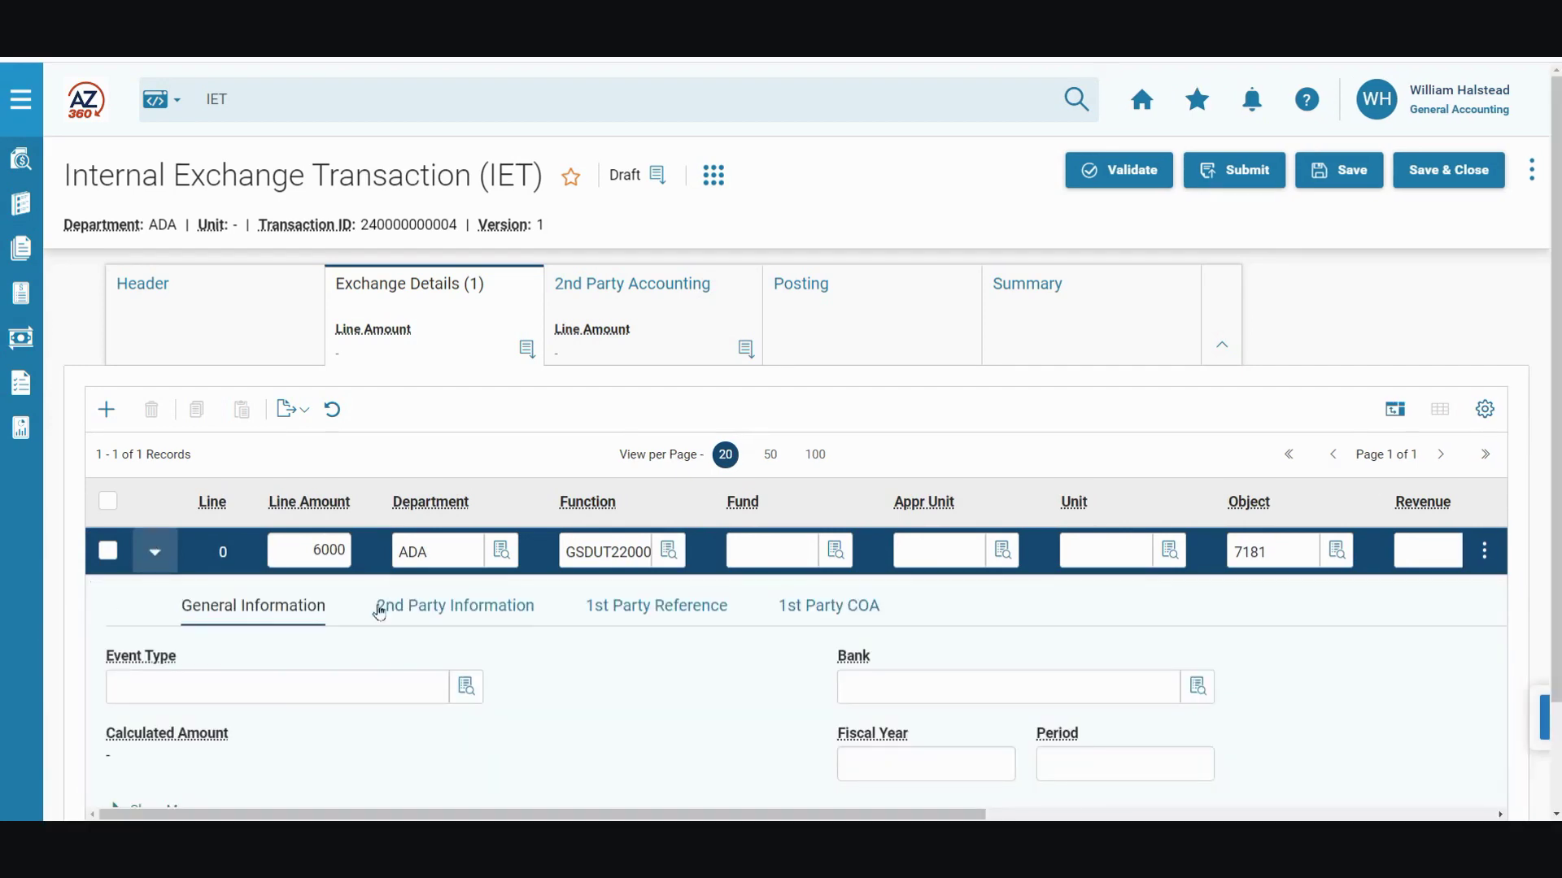
click(144, 678)
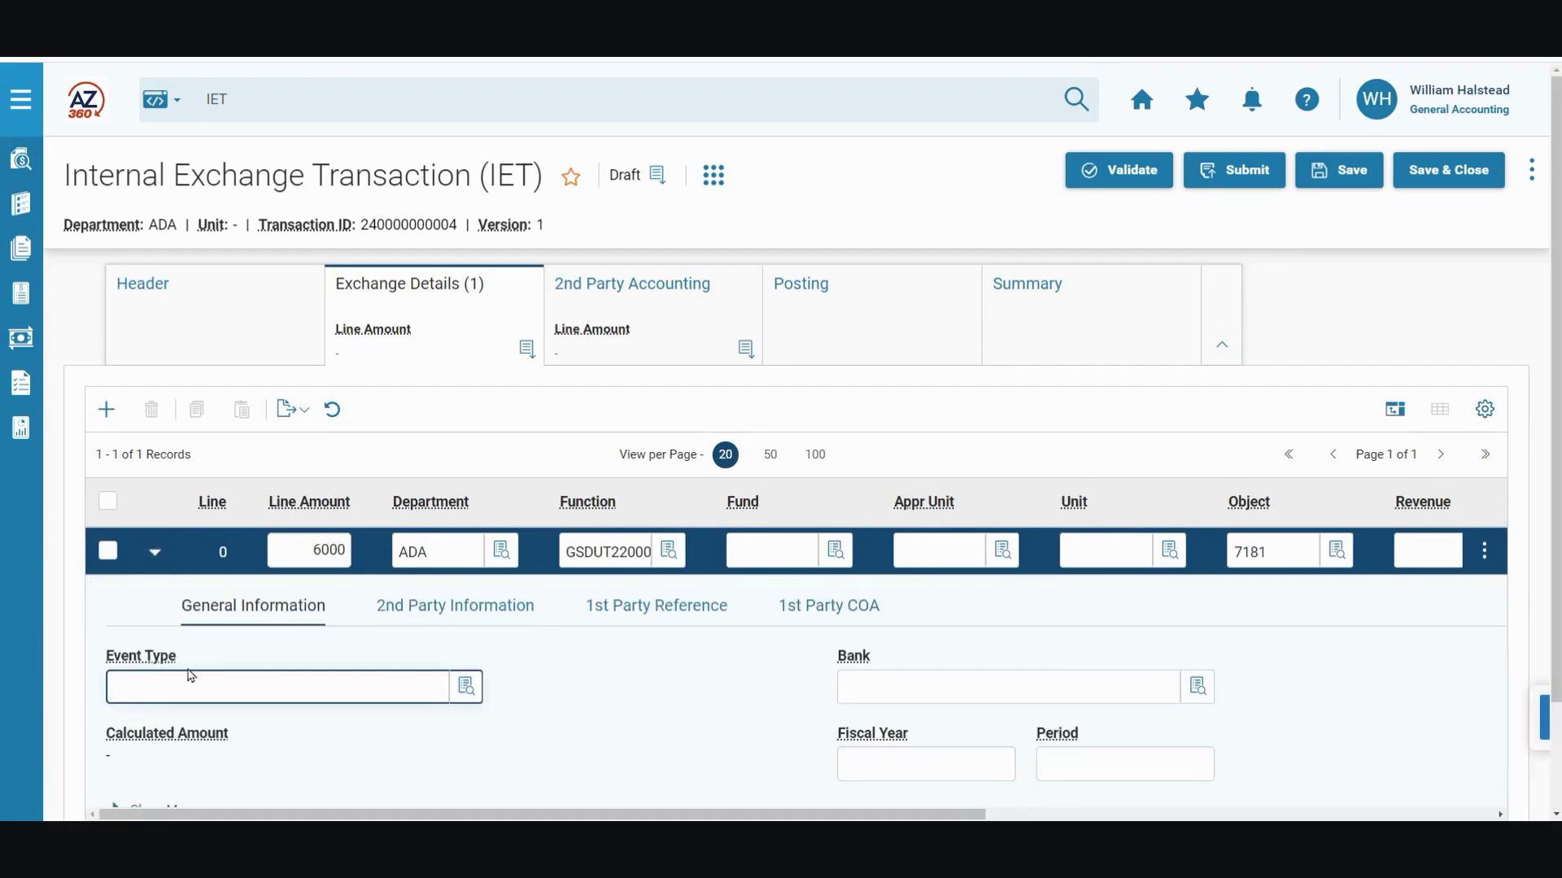
click(476, 695)
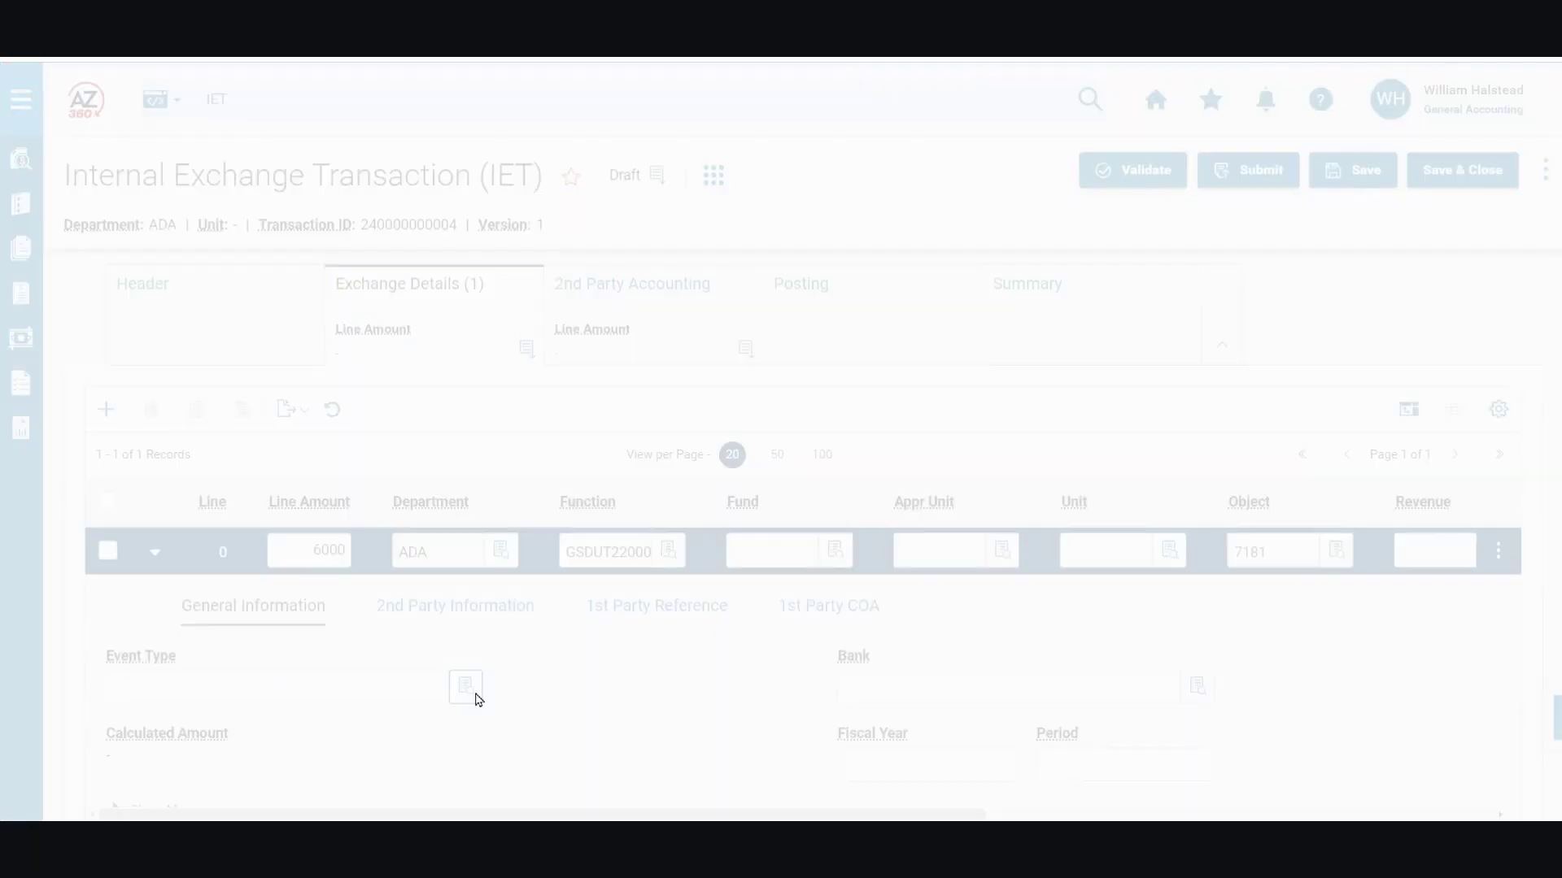
scroll(527, 611, down, 1)
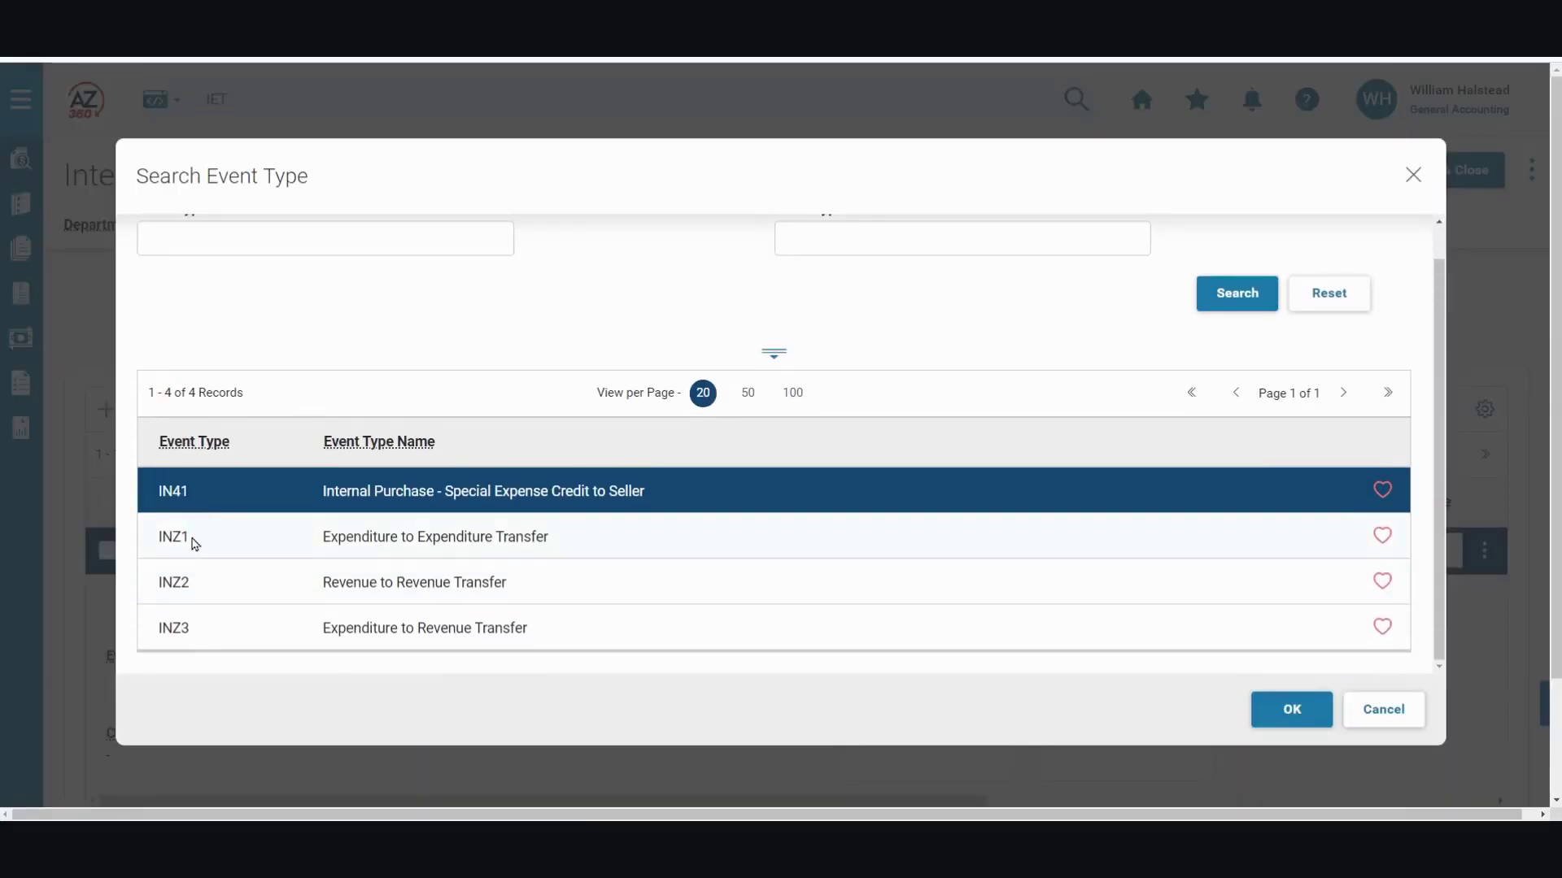
click(193, 540)
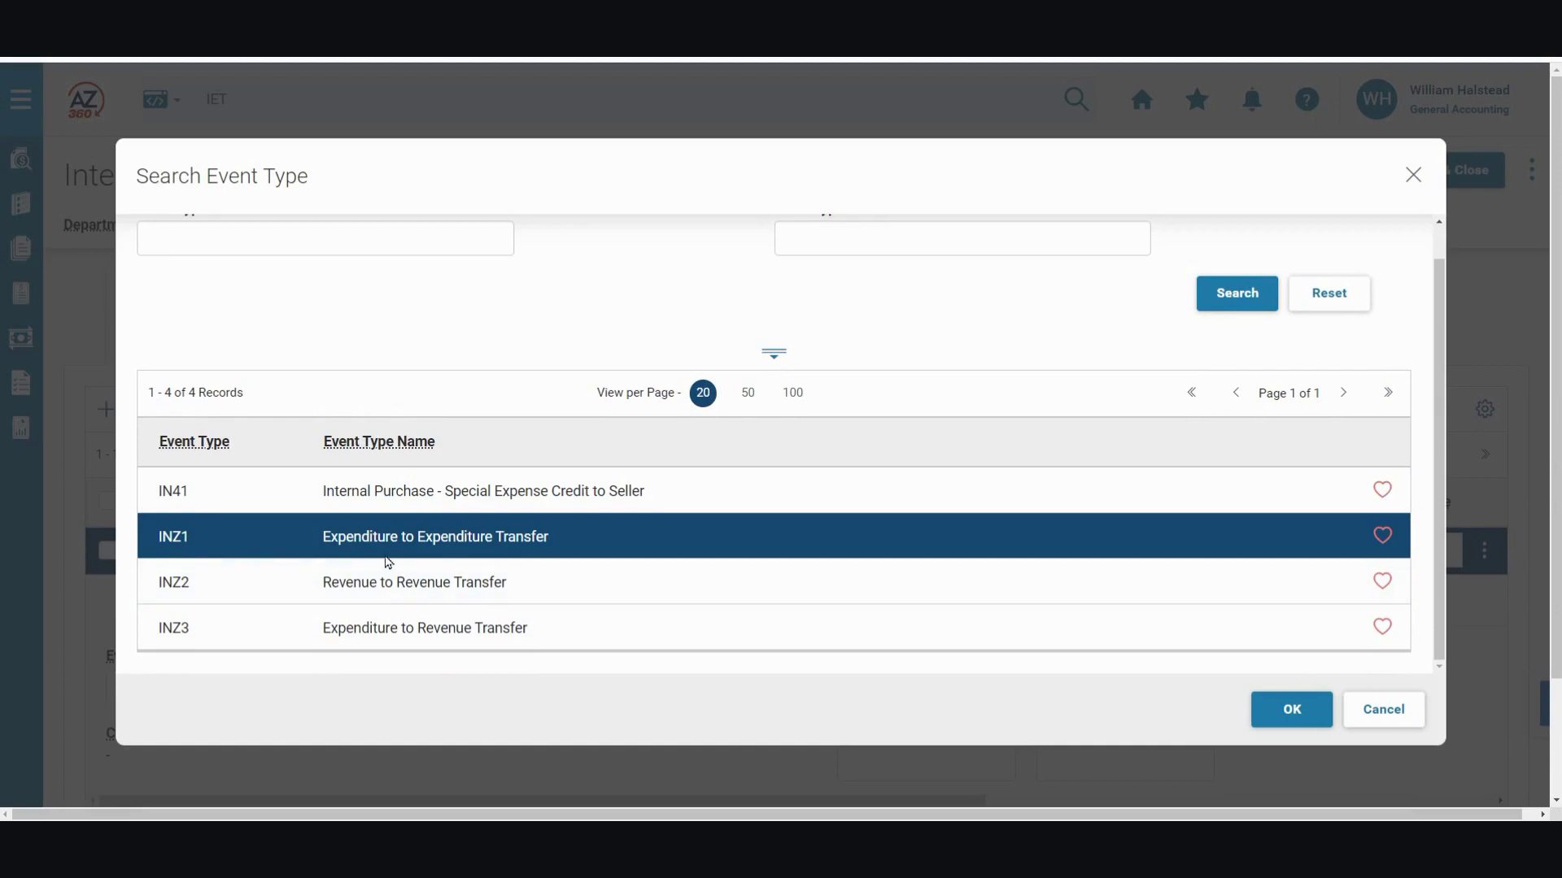
click(1291, 712)
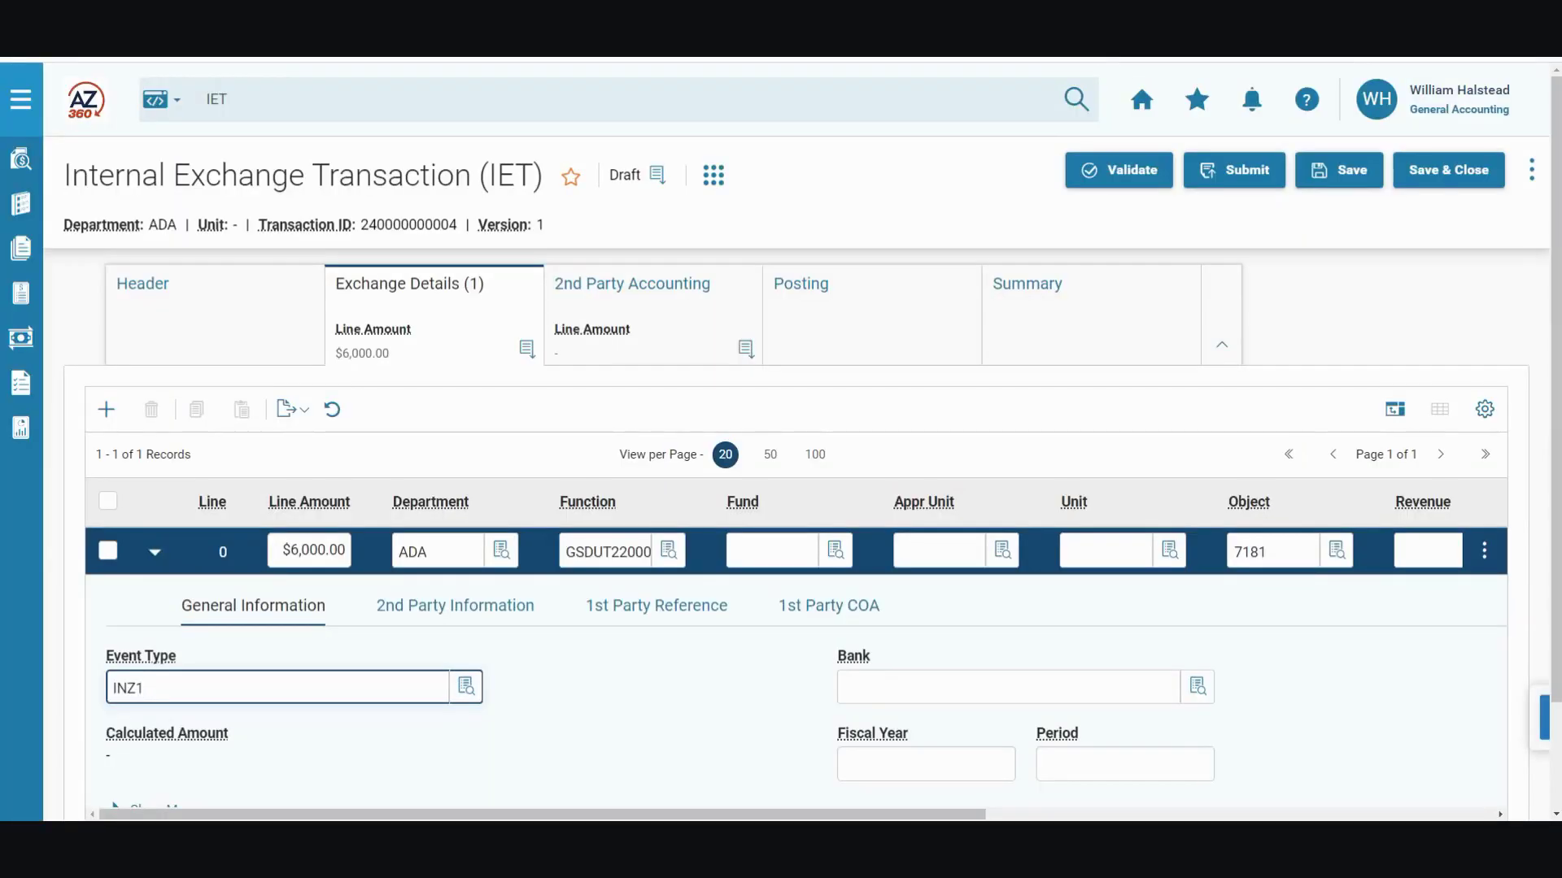
Step: Add a 2nd Party Accounting line with line amount 6000 and department ADA
click(685, 307)
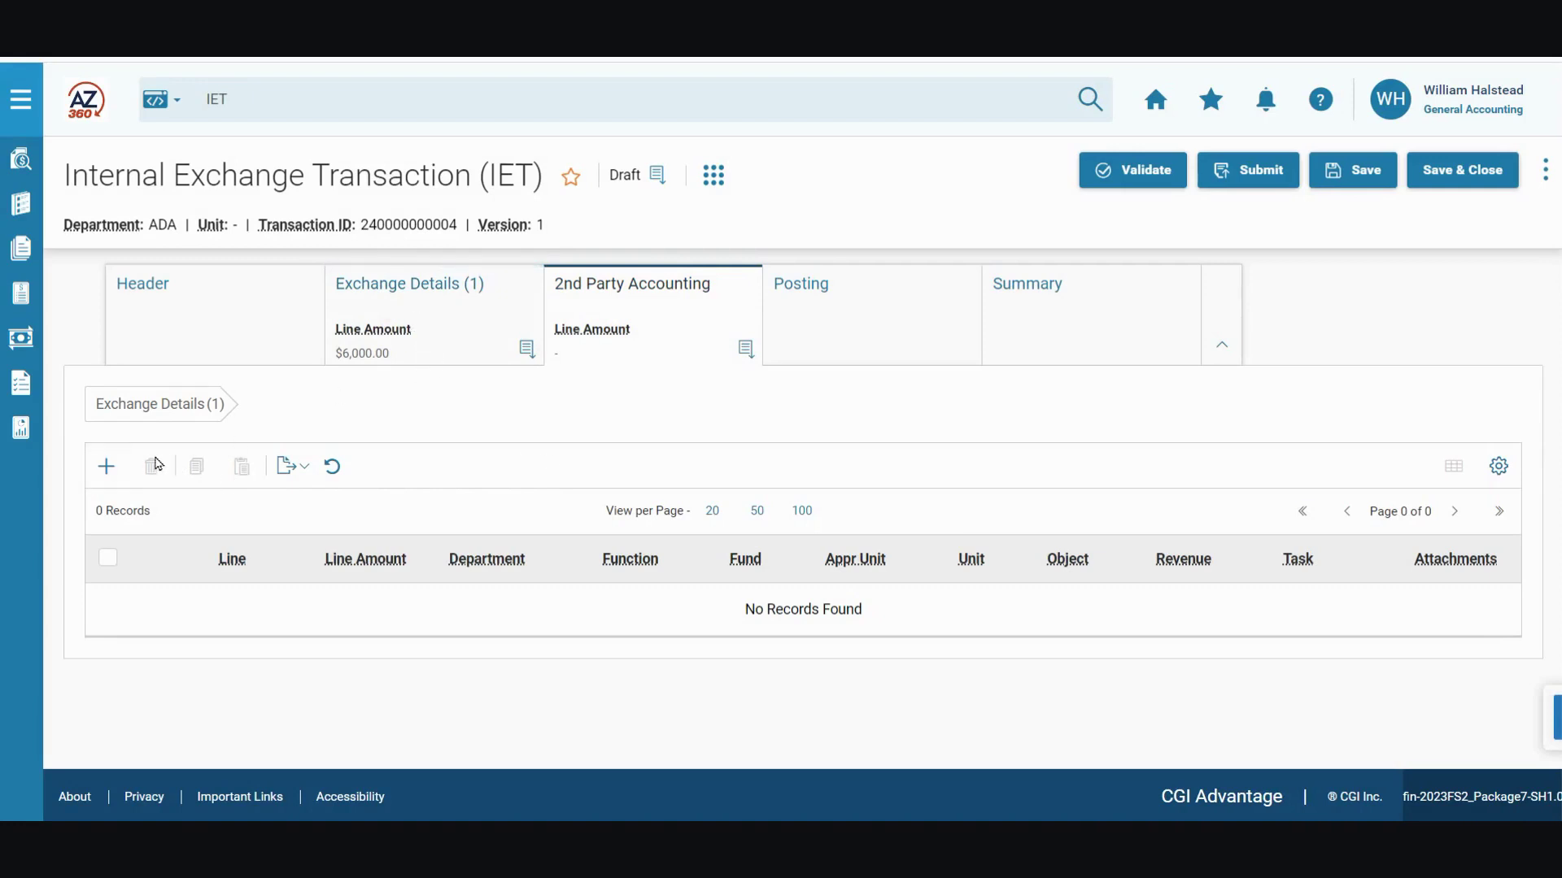
click(107, 468)
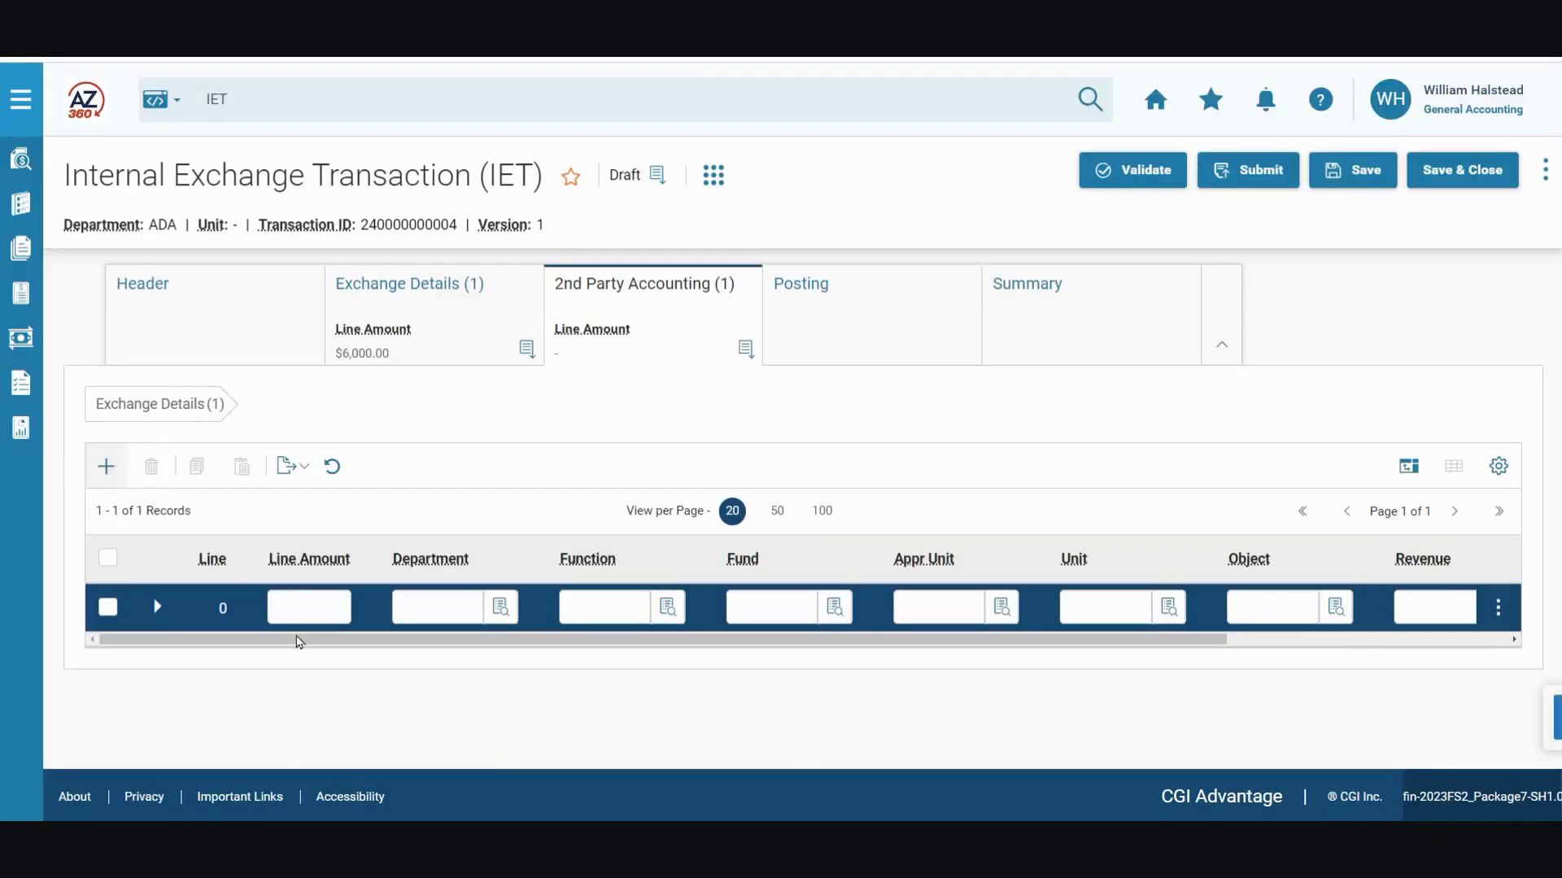
text(6000)
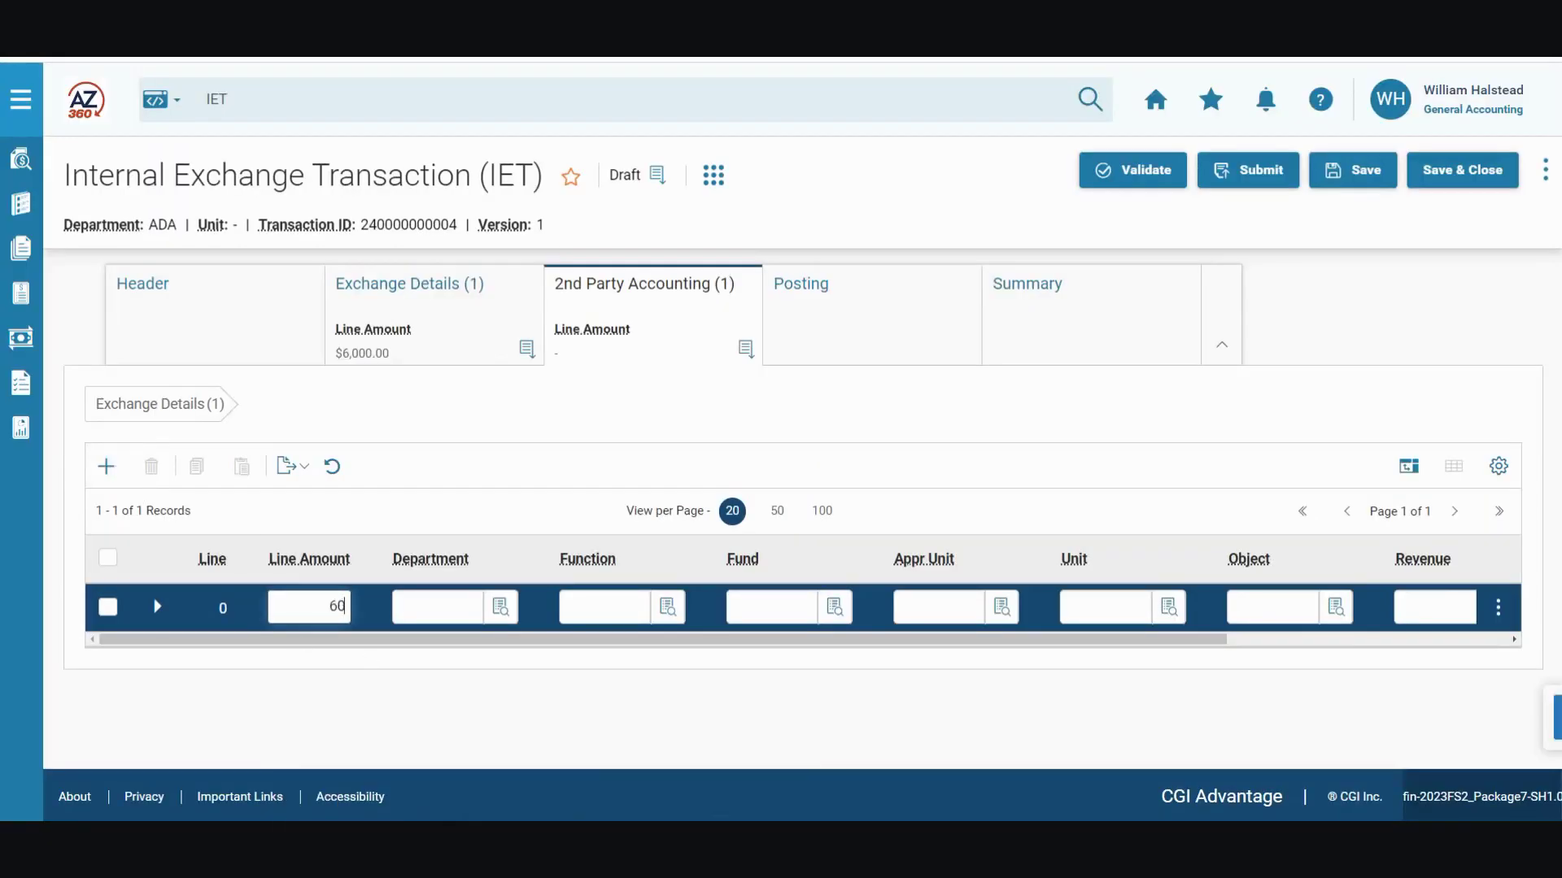
click(429, 607)
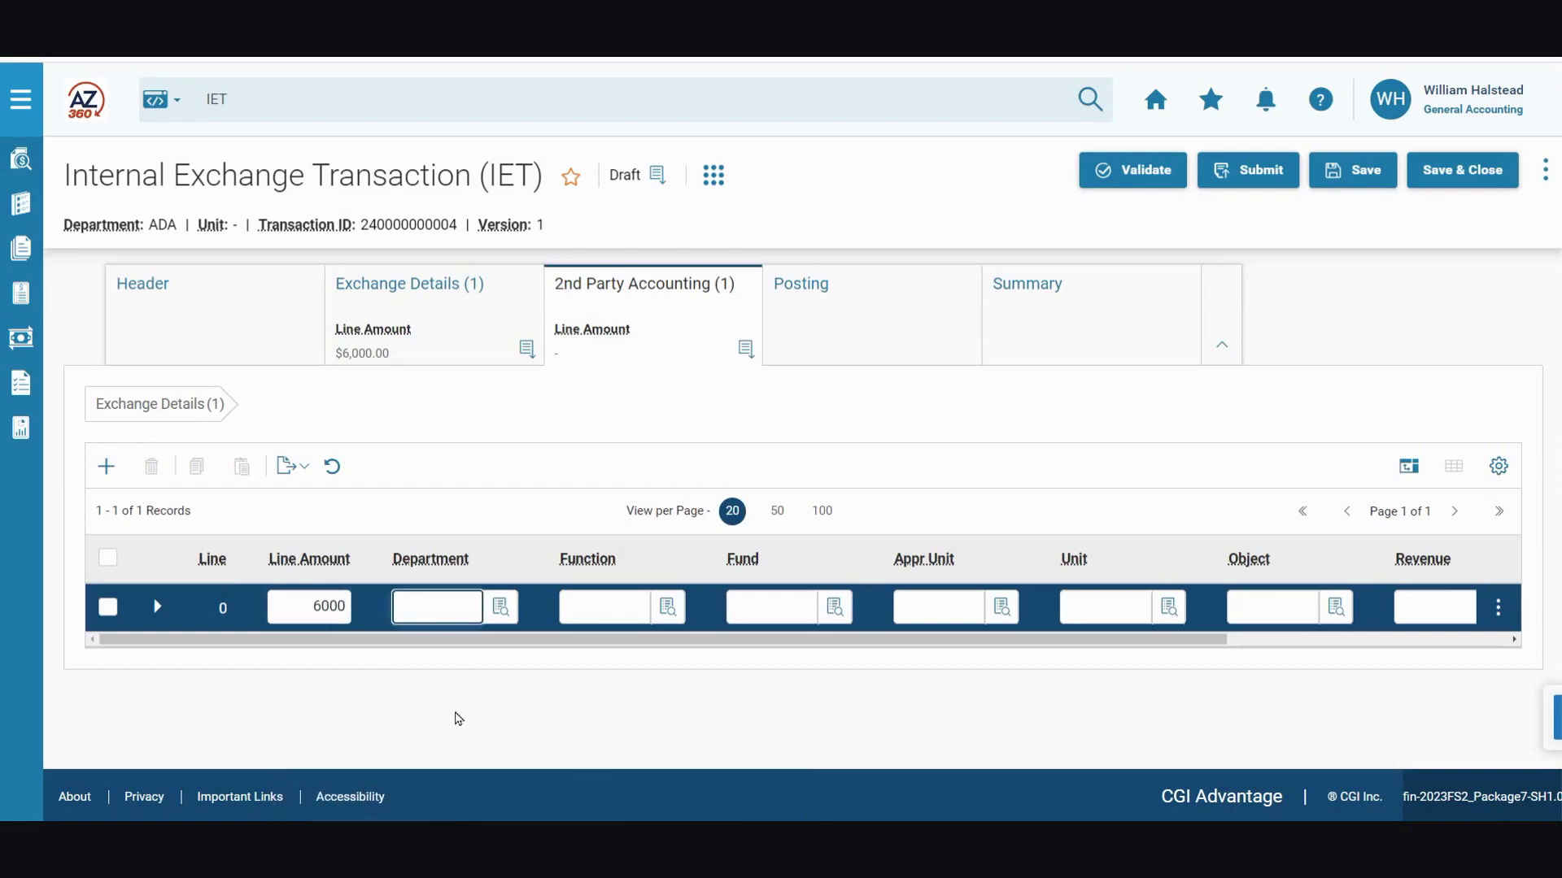
text(ADA)
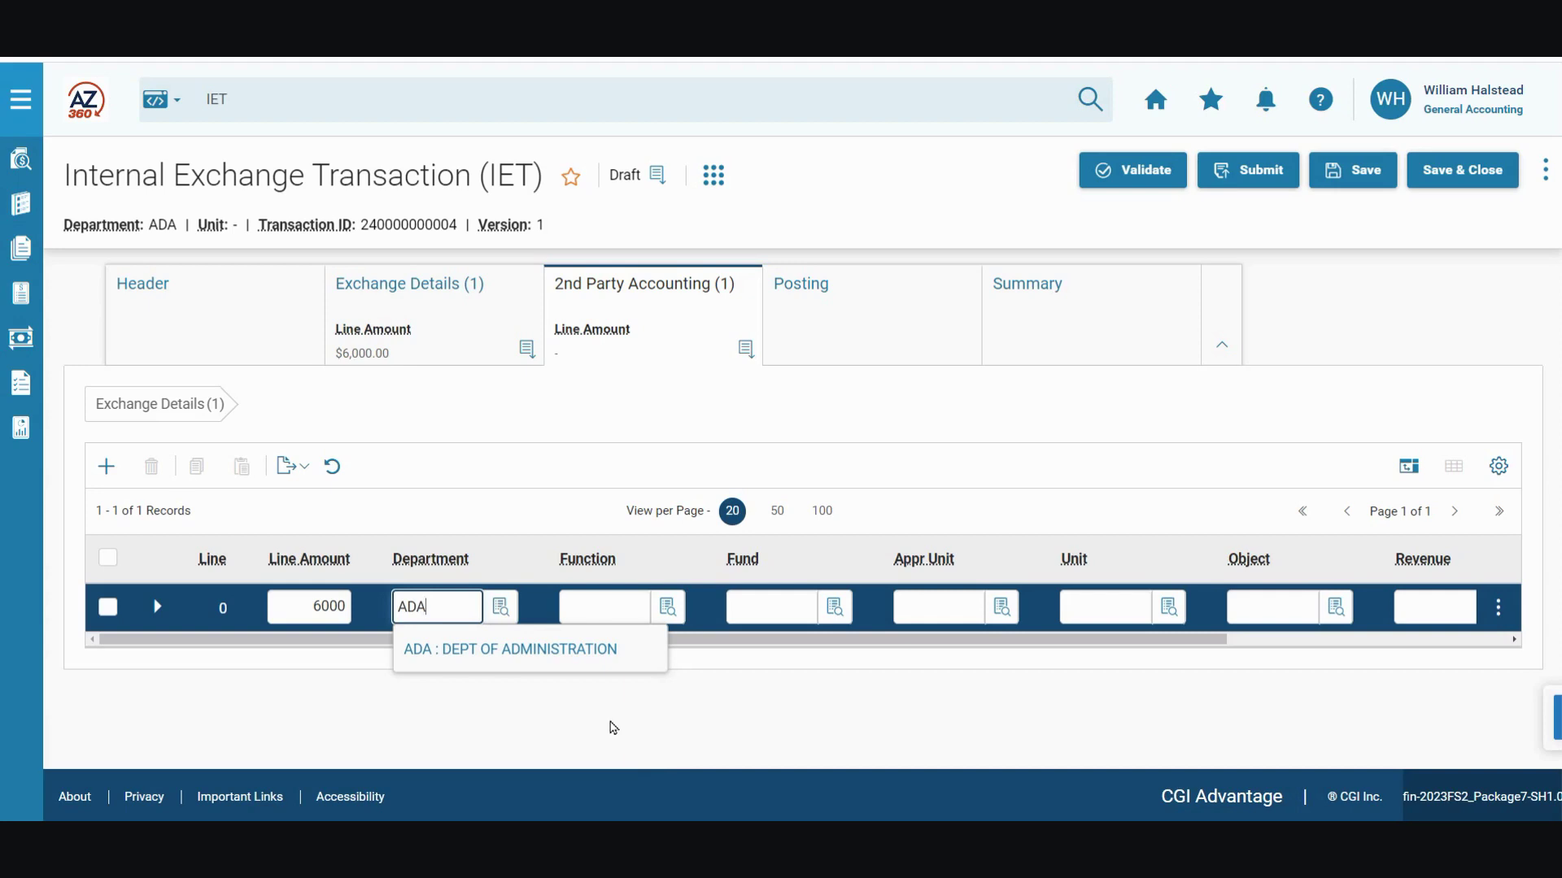
Step: Set the 2nd Party Accounting line's function to AS3B0408PT and its object to 7181
click(611, 610)
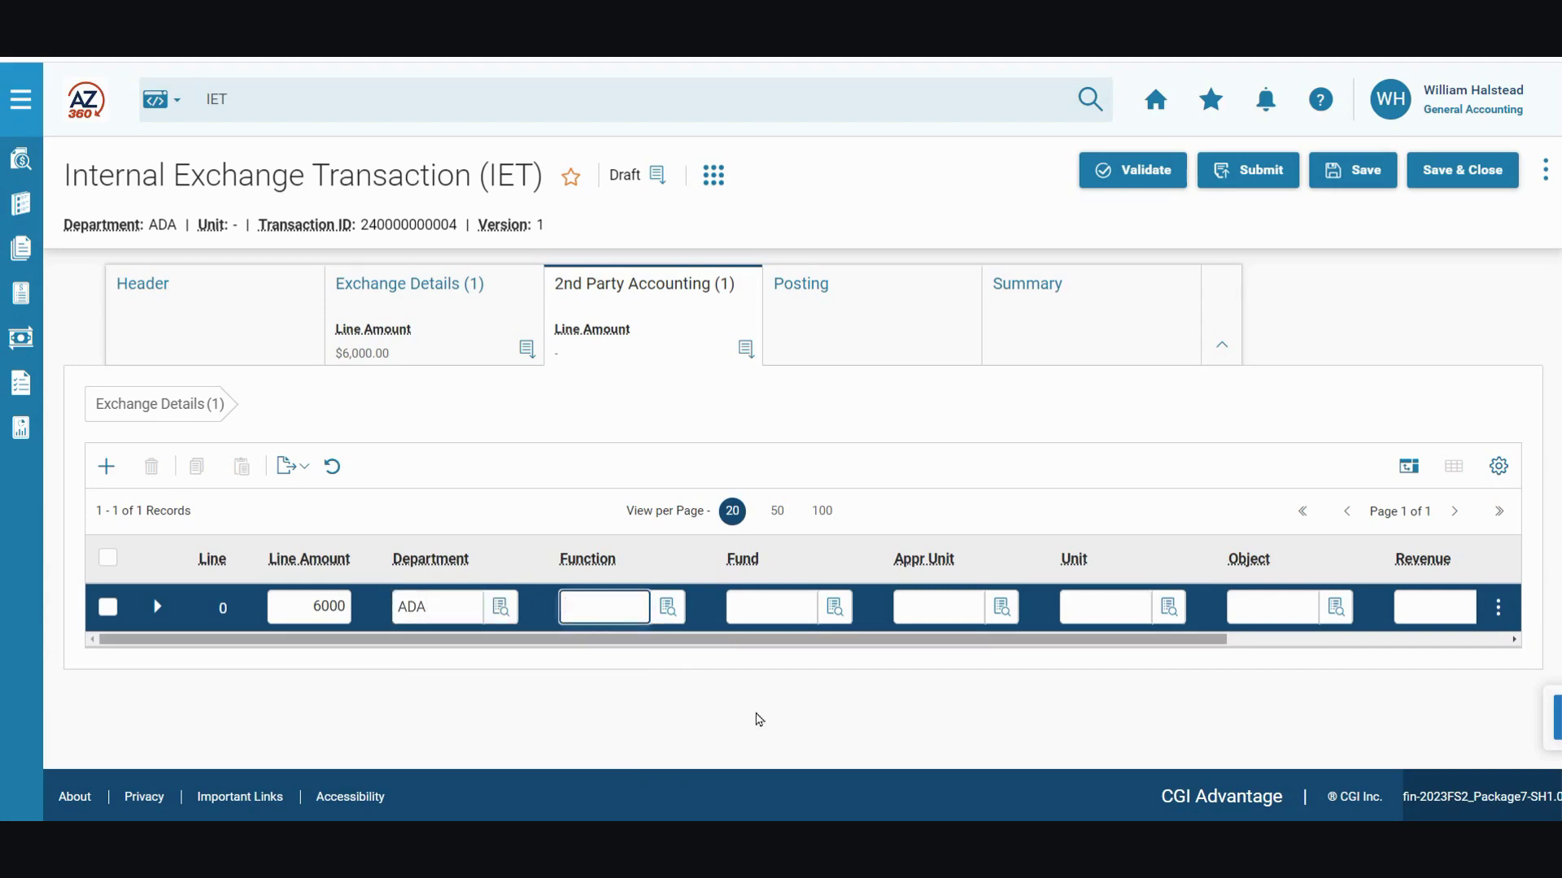
text(AS)
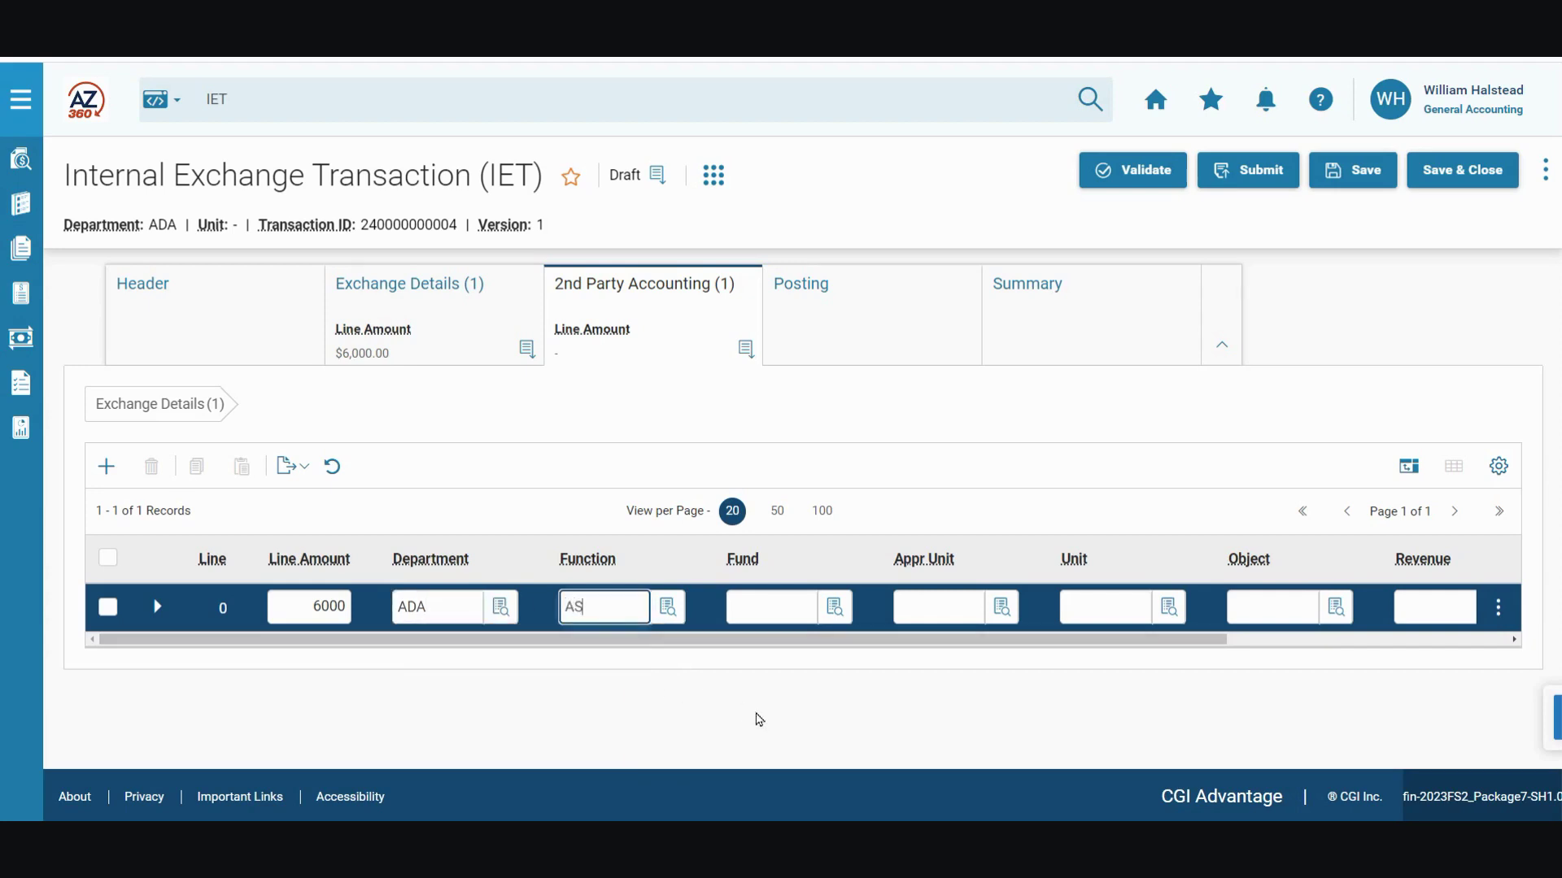
text(3B)
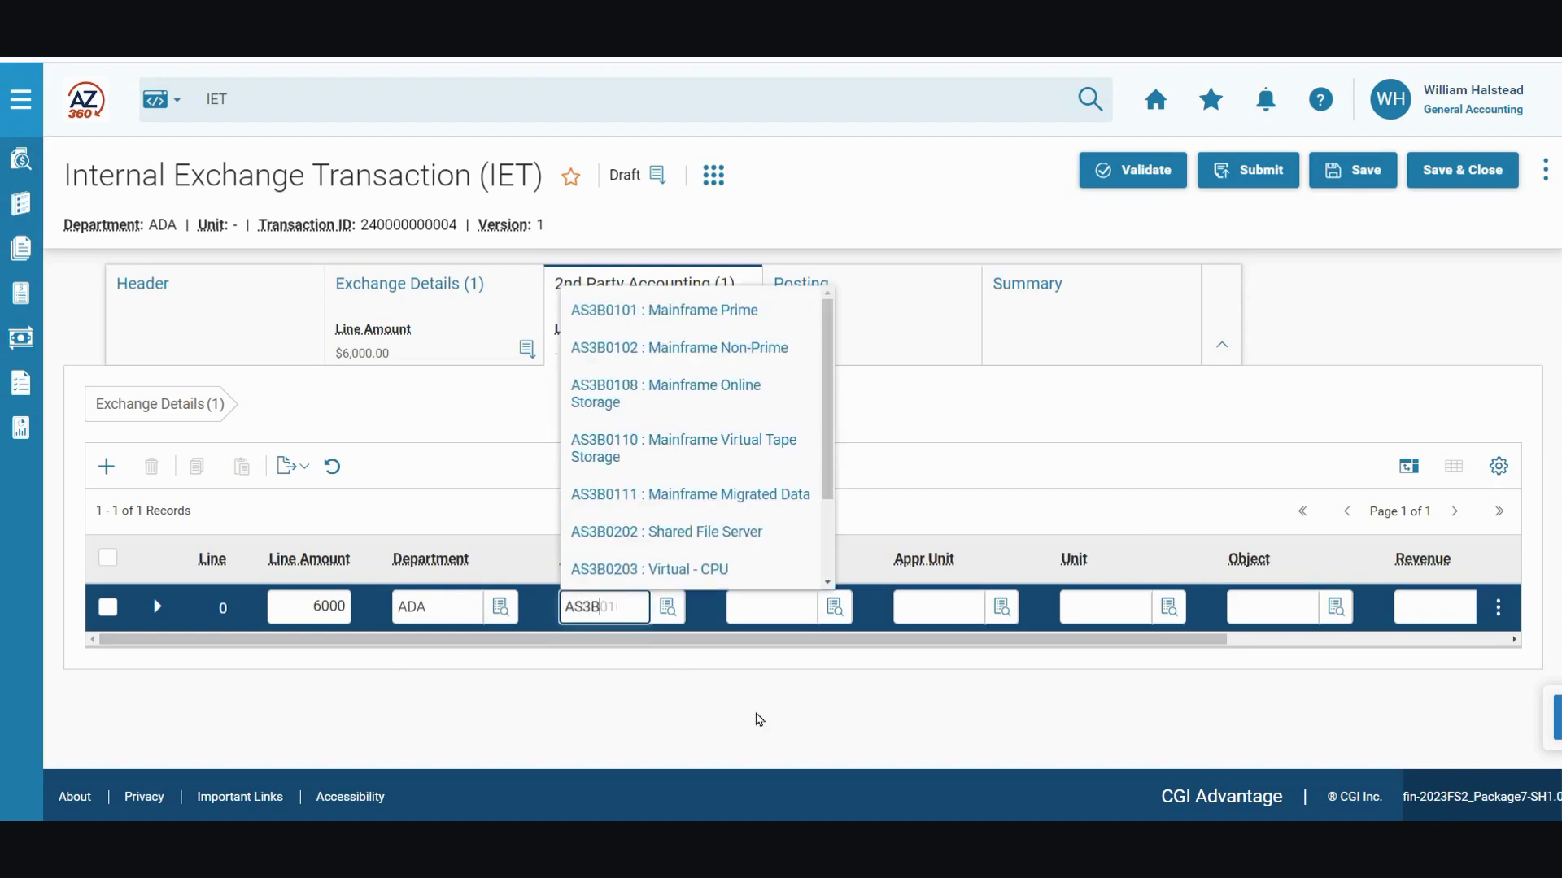
text(0408)
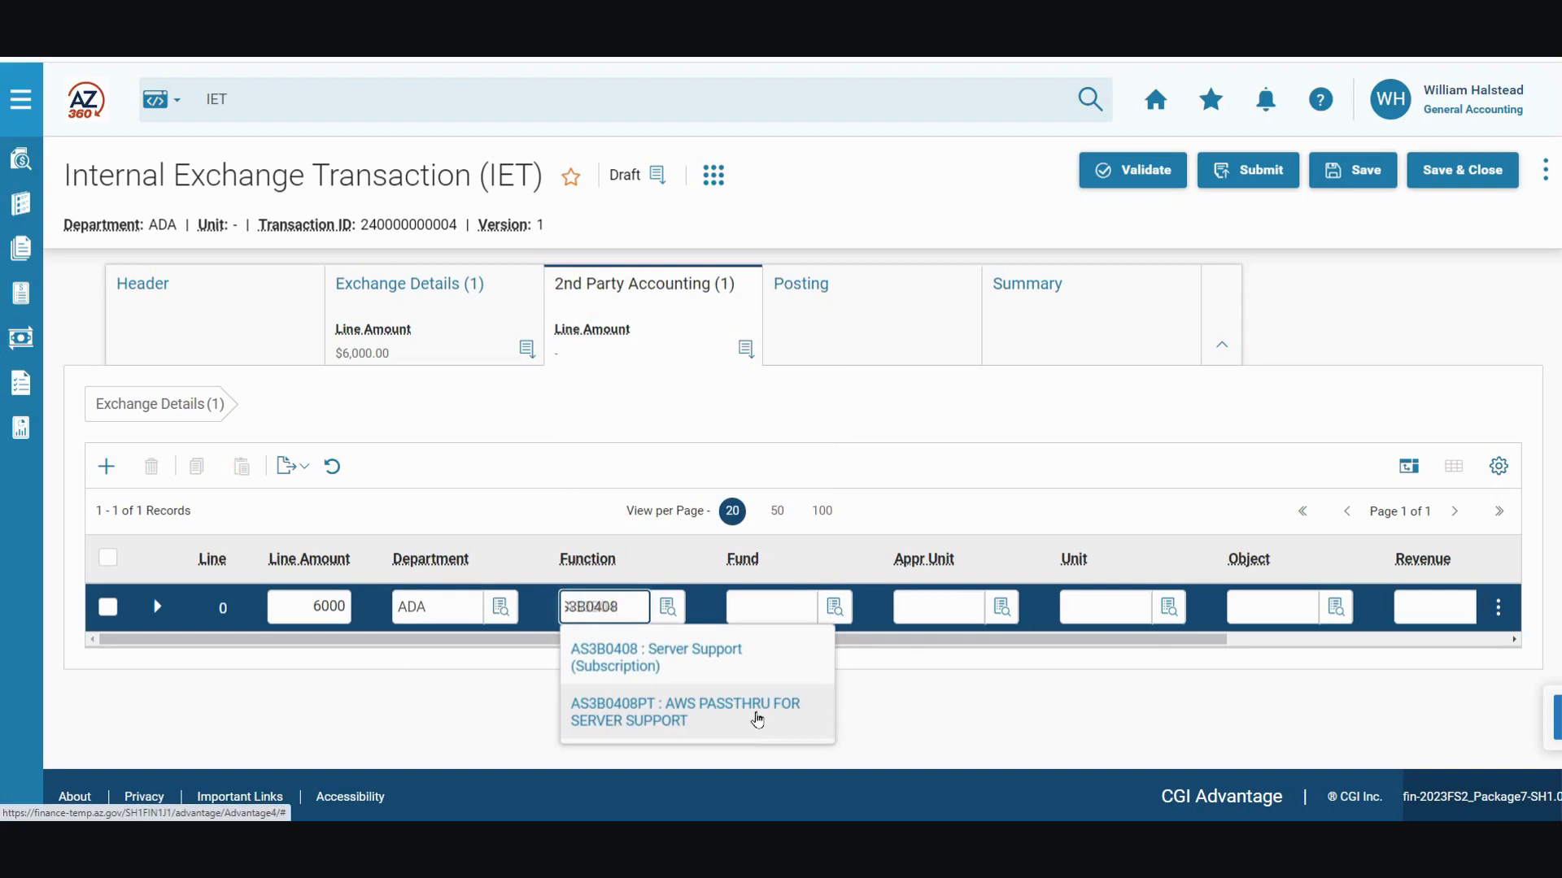
click(758, 719)
click(1275, 606)
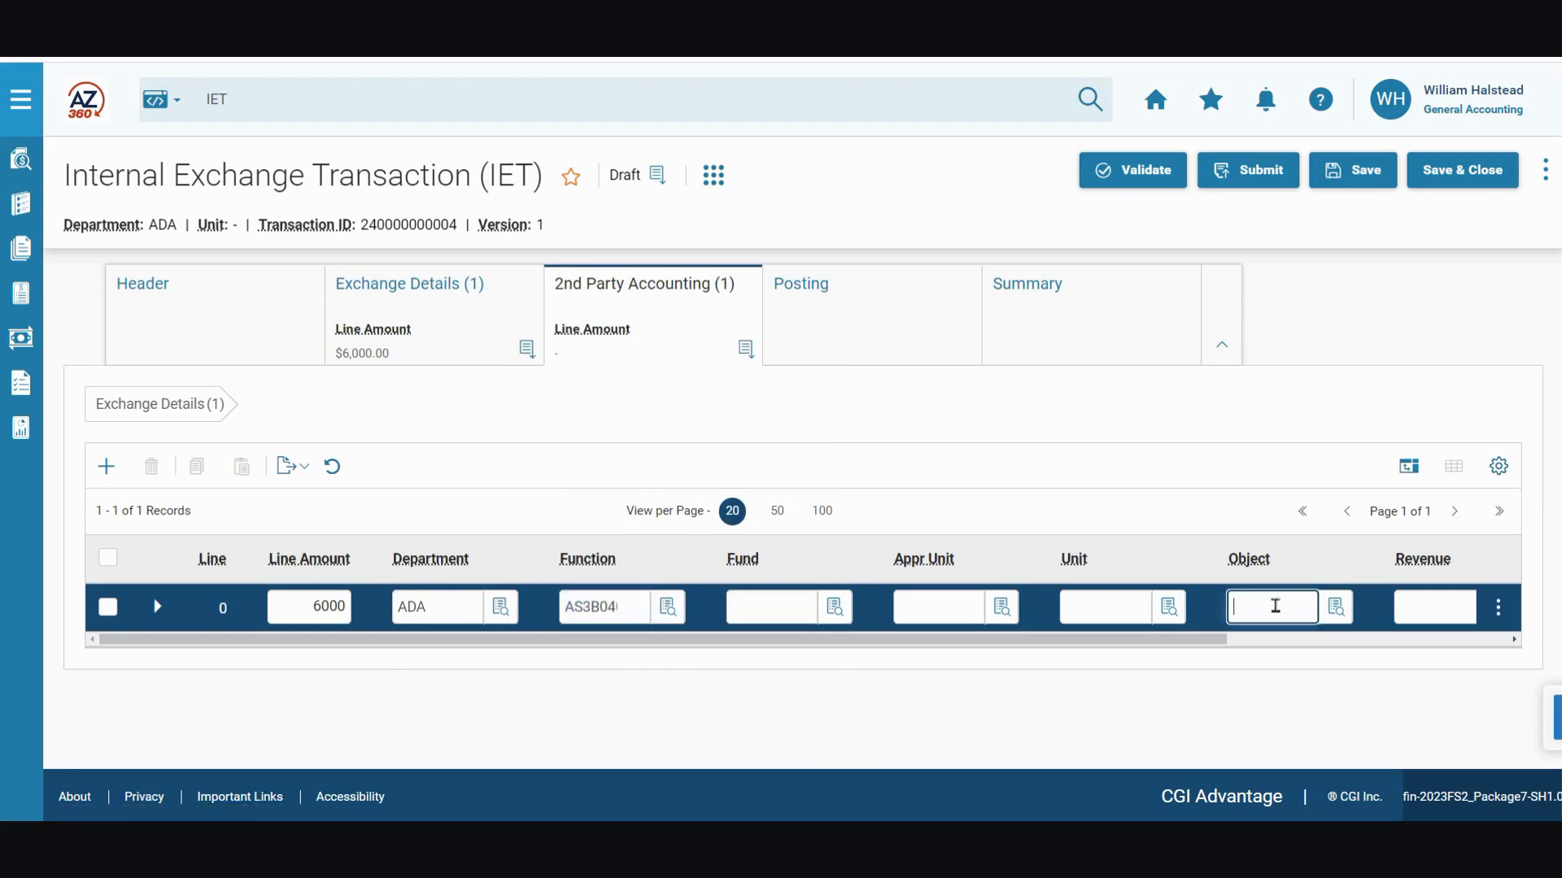
text(7181)
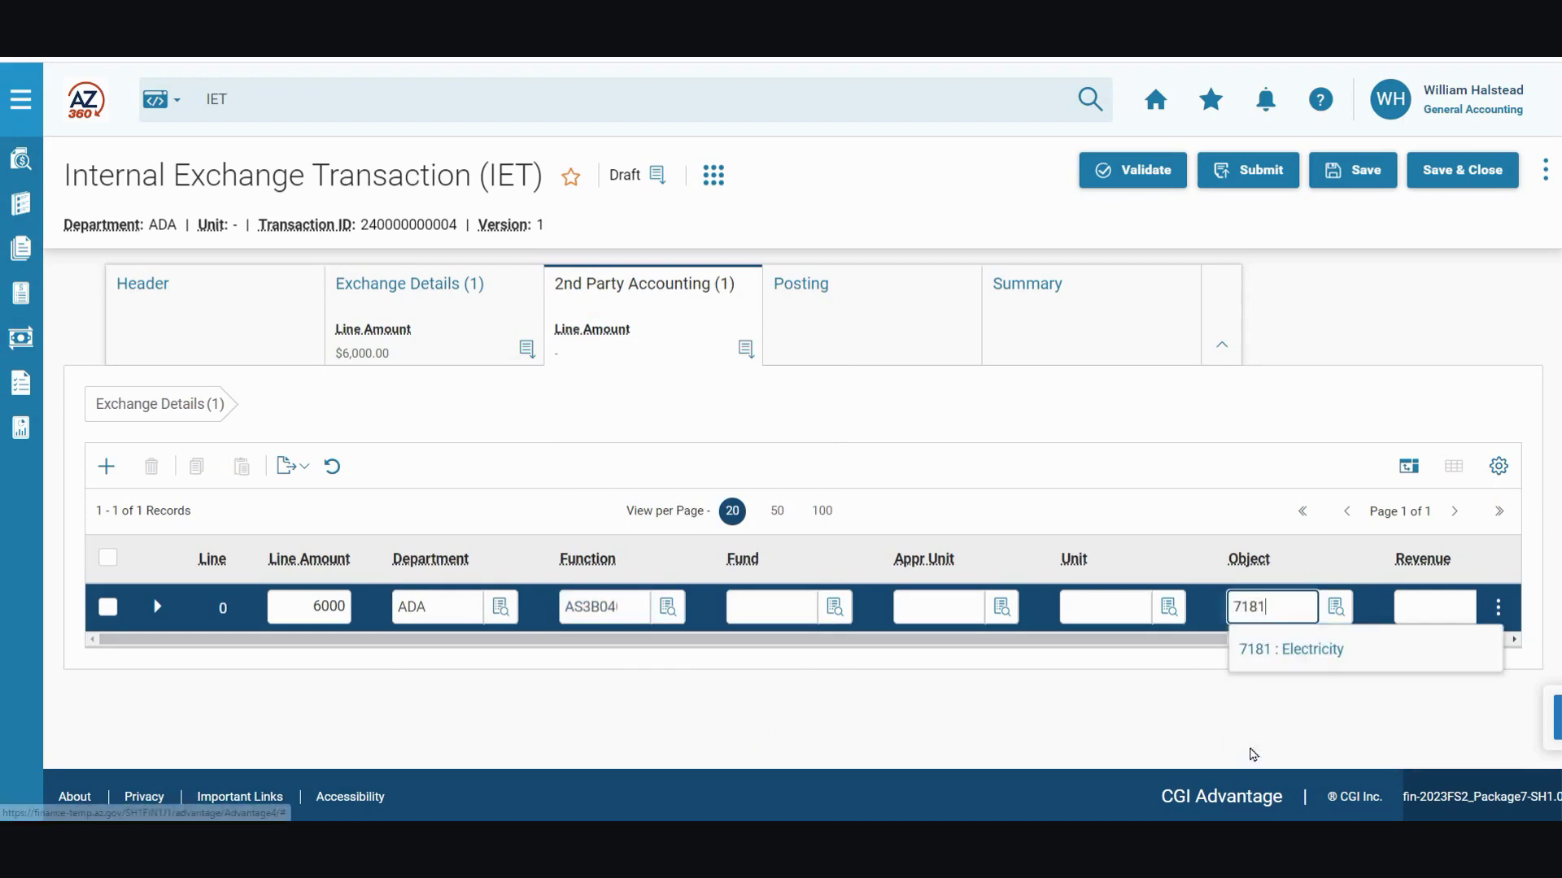
click(1114, 728)
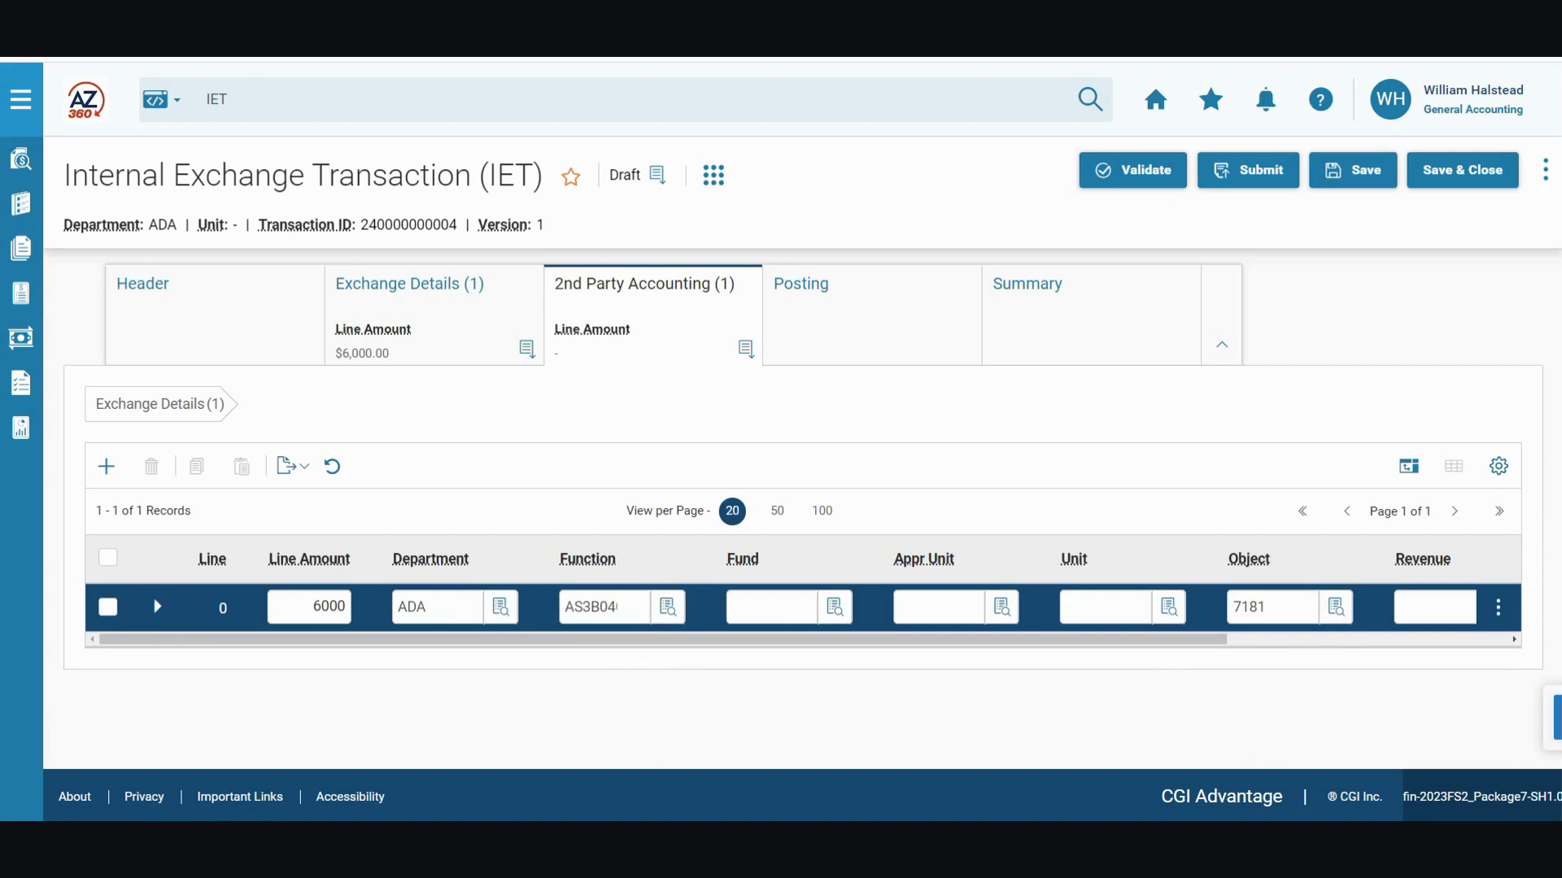
Step: Validate the internal exchange transaction and submit it for approval
click(1151, 178)
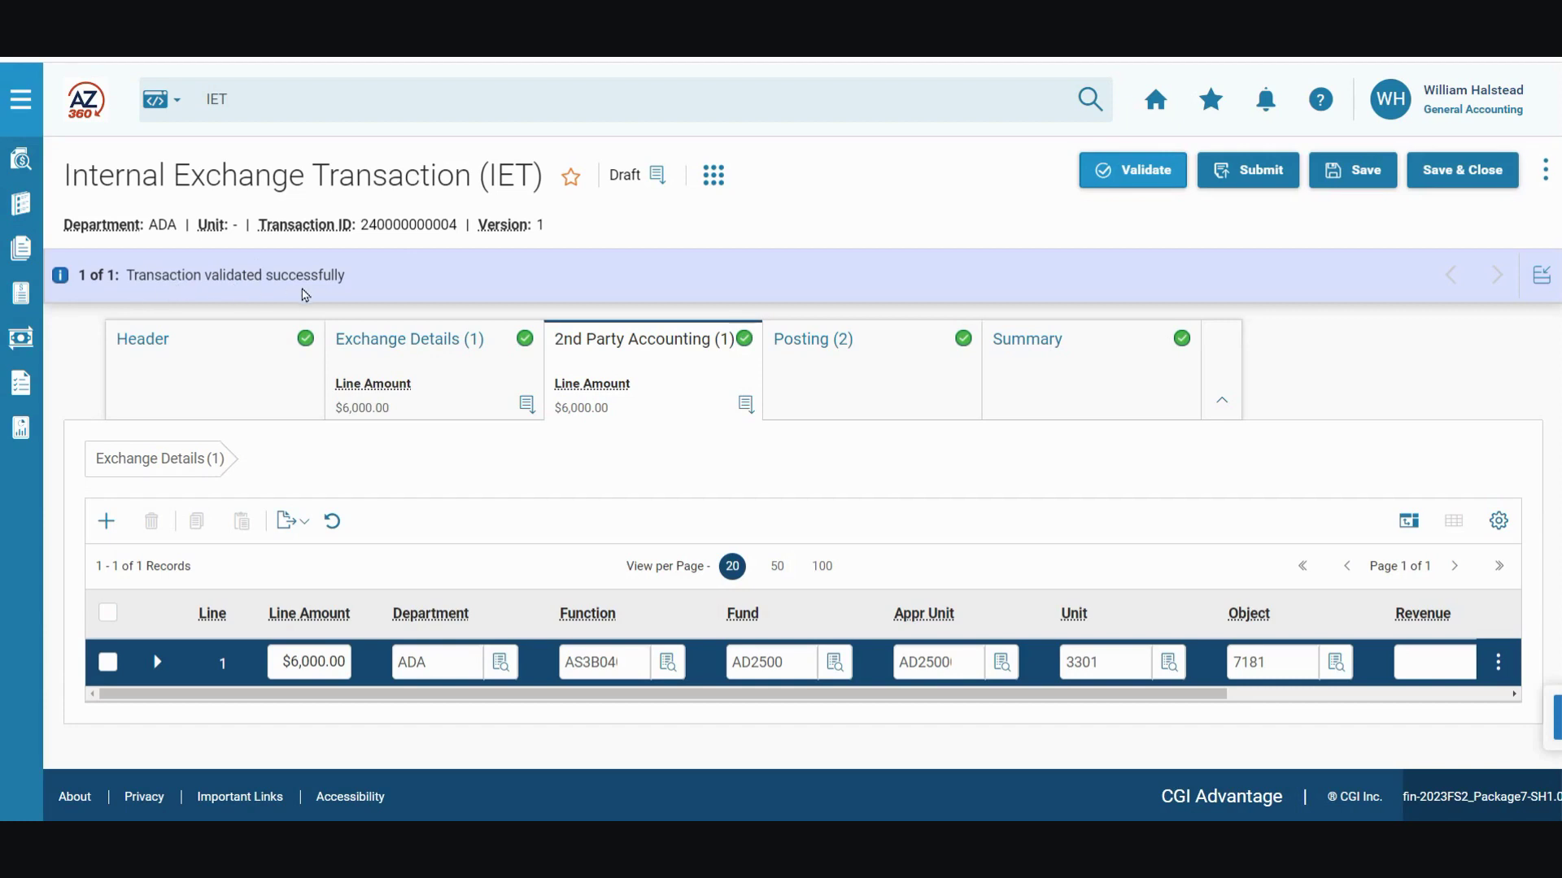
click(1258, 177)
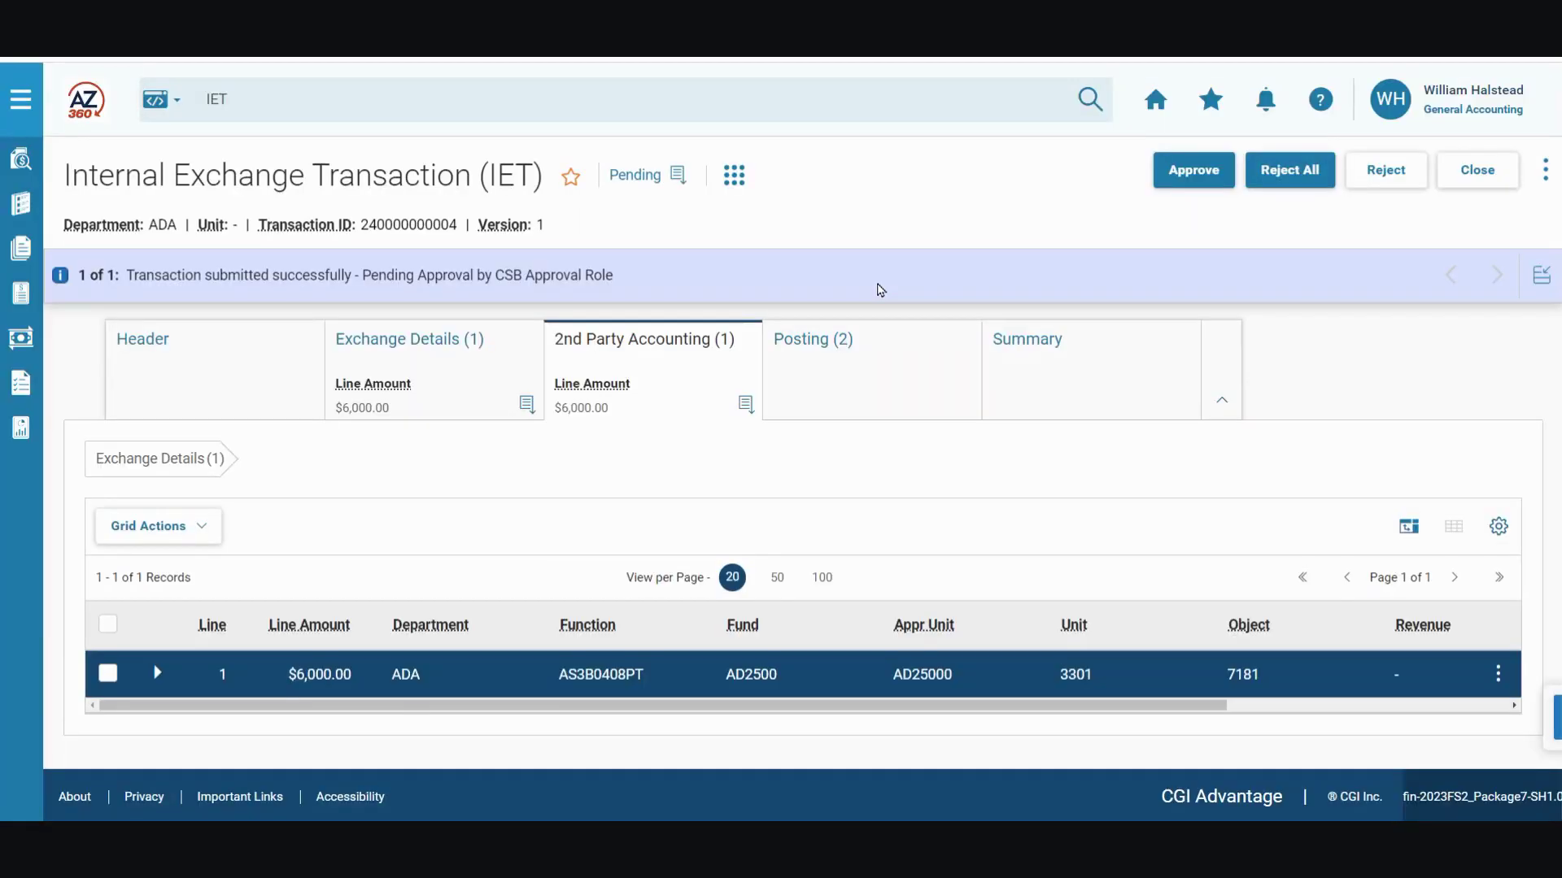